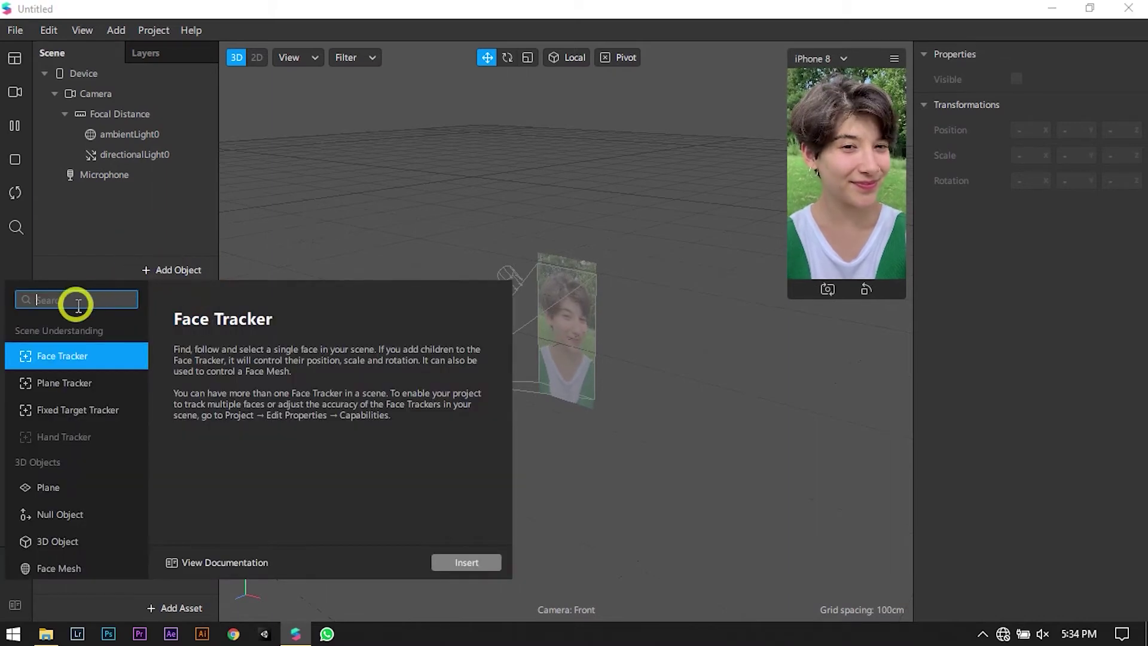
Add a canvas to the scene and insert a rectangle inside it
{"action": "type", "text": "can"}
{"action": "key", "text": "Return"}
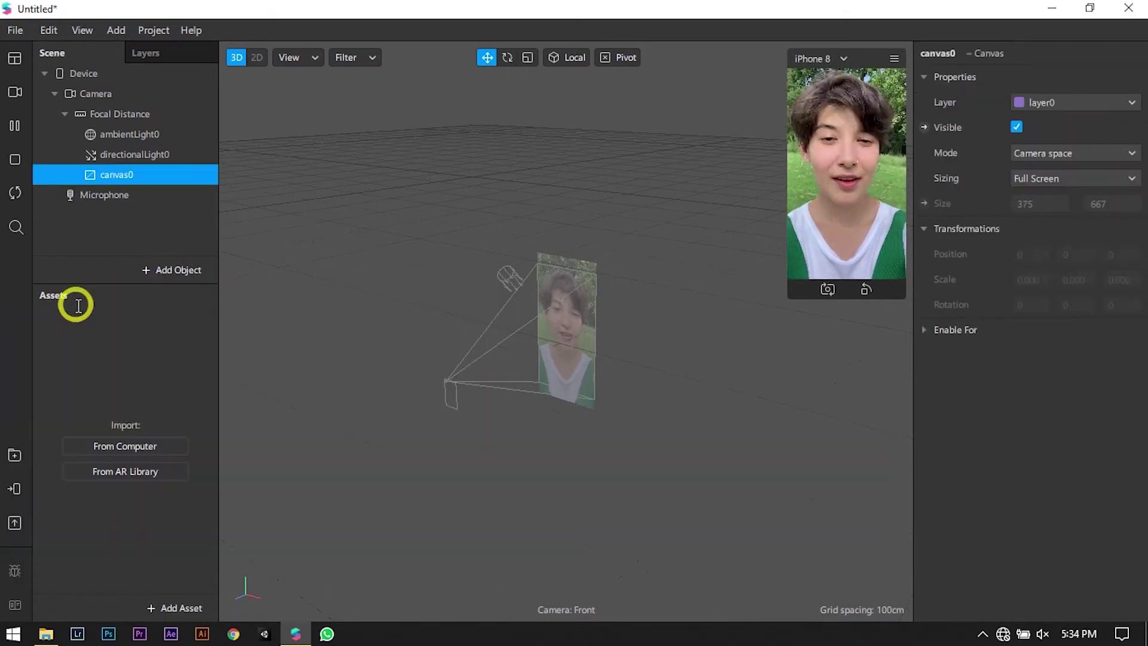
{"action": "right_click", "coordinate": [139, 175]}
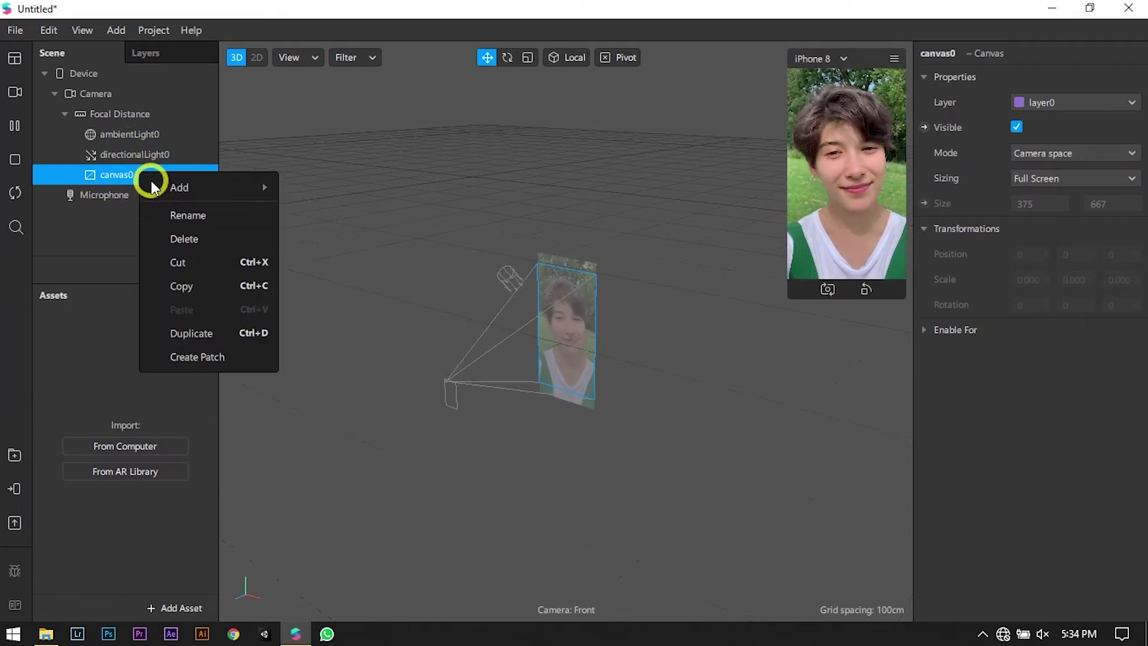
{"action": "left_click", "coordinate": [166, 187]}
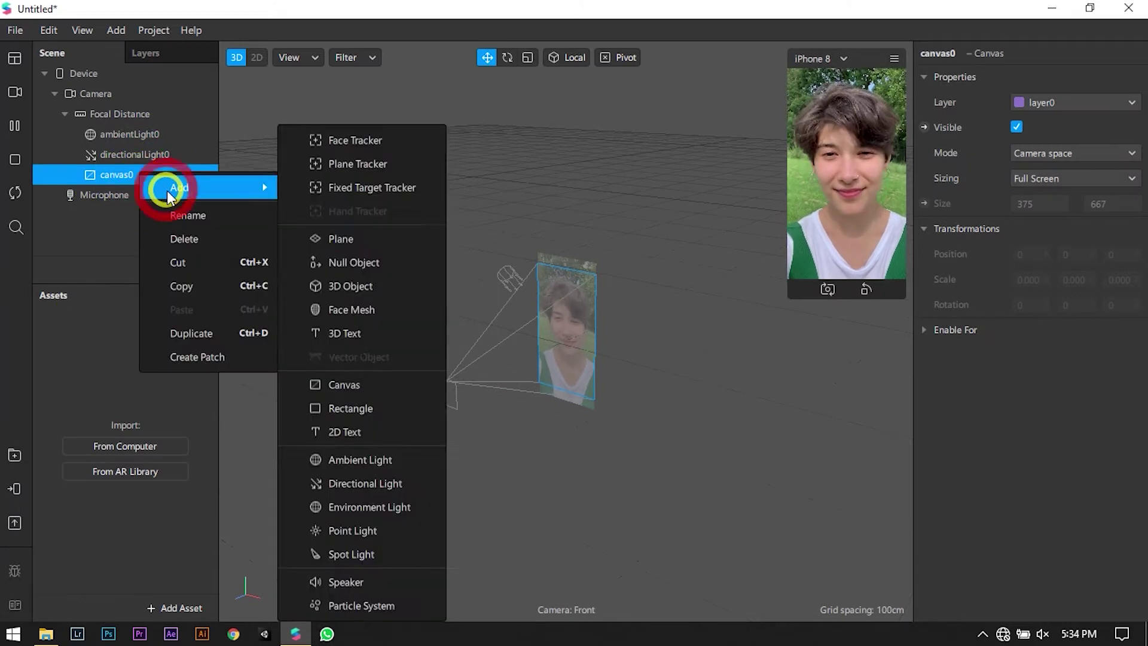
{"action": "left_click", "coordinate": [362, 407]}
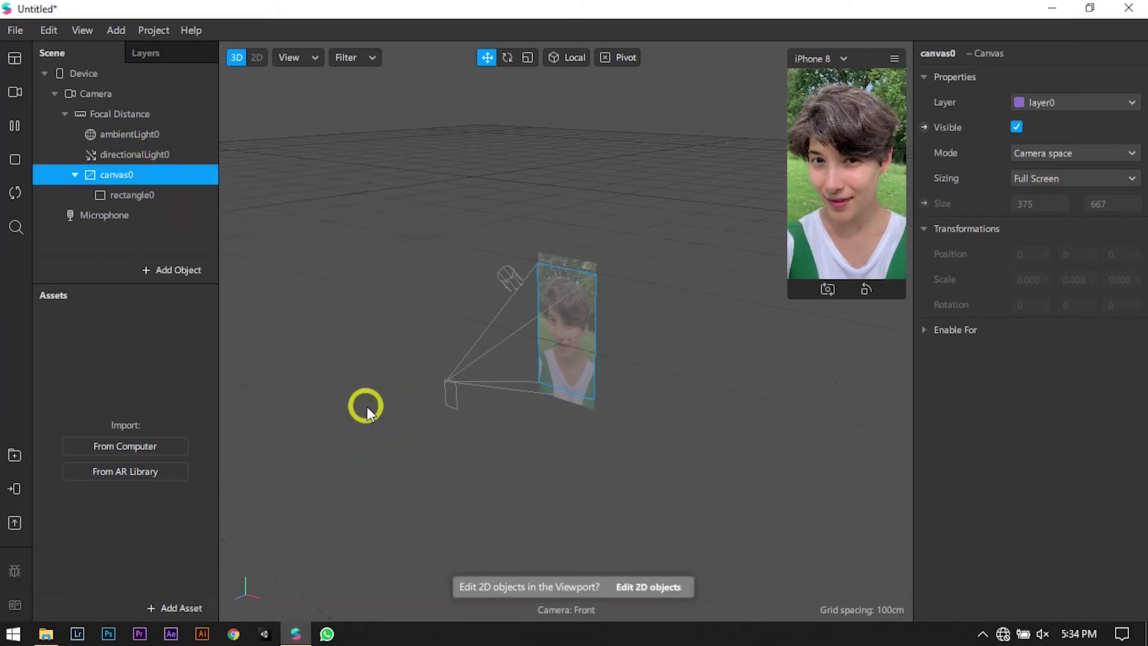
Rename the rectangle under the canvas as SPARK
{"action": "right_click", "coordinate": [149, 195]}
{"action": "left_click", "coordinate": [193, 243]}
{"action": "type", "text": "SPARK"}
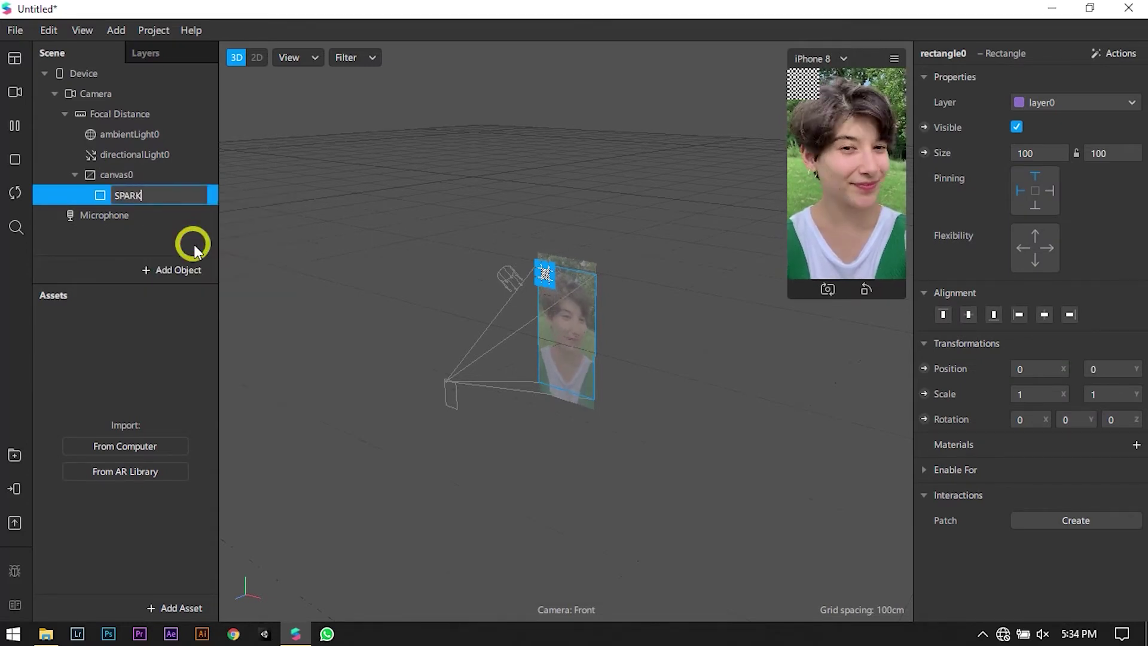
{"action": "key", "text": "Return"}
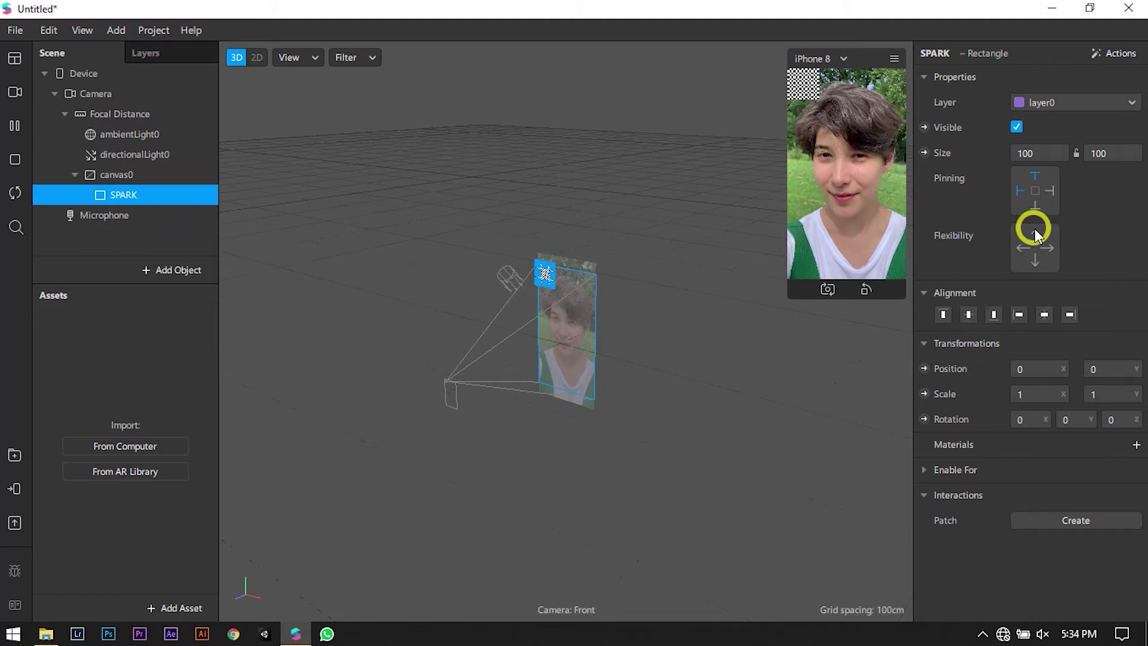
Set the SPARK rectangle's width to 375 and its height to Fill Height
{"action": "left_click", "coordinate": [1054, 156]}
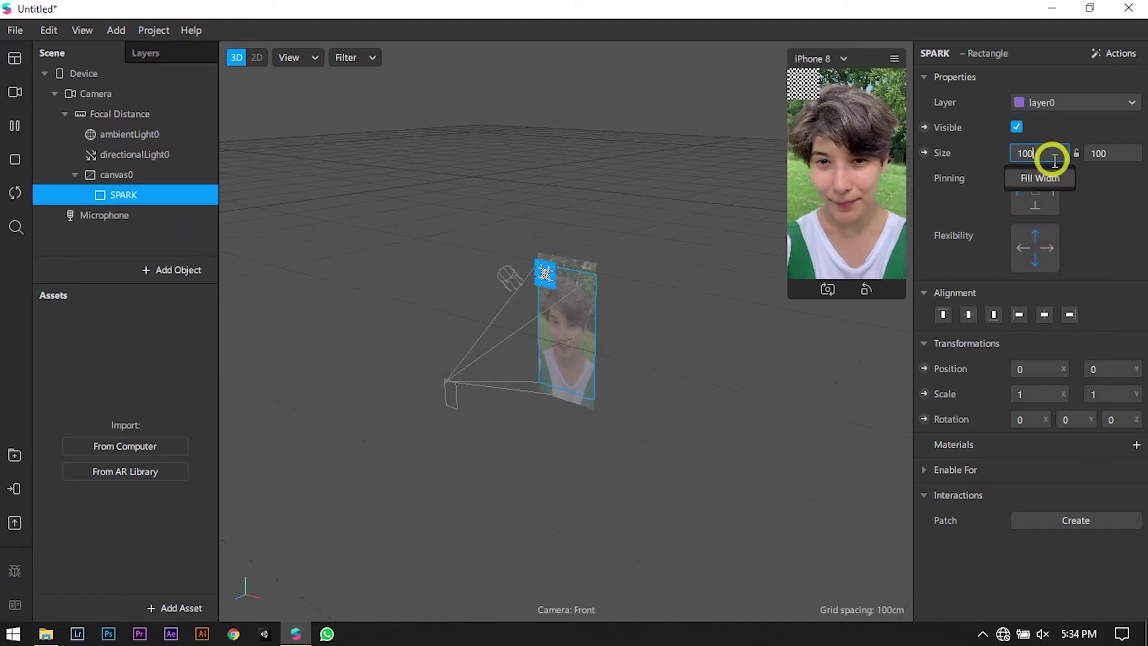
{"action": "type", "text": "375"}
{"action": "key", "text": "Return"}
{"action": "left_click", "coordinate": [1128, 155]}
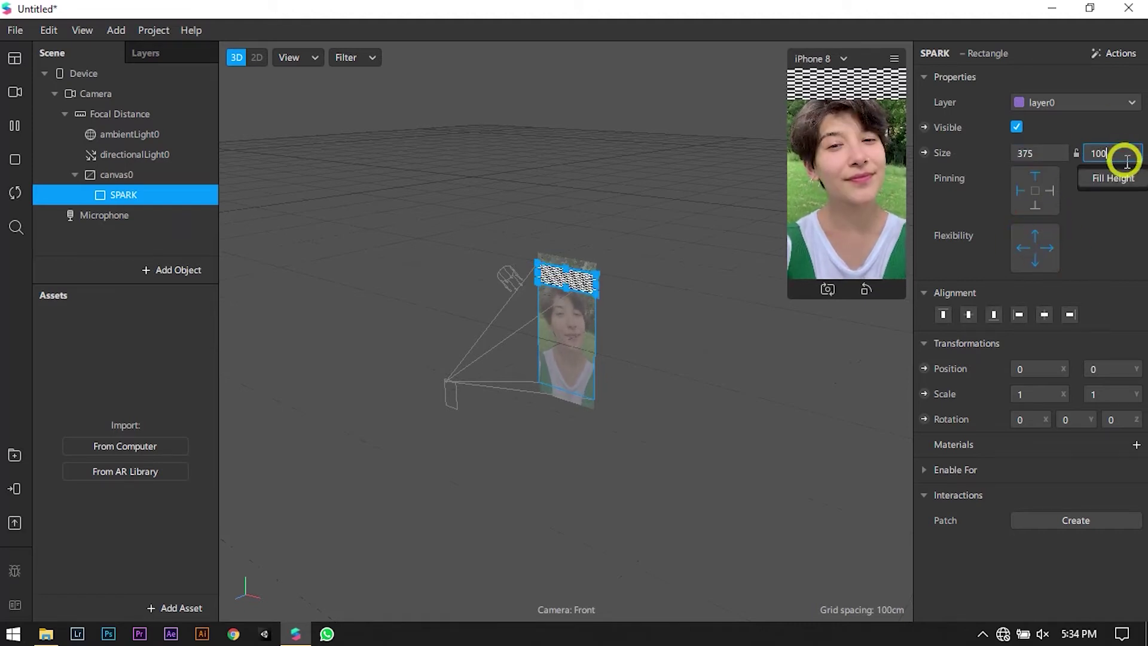
{"action": "left_click", "coordinate": [1122, 179]}
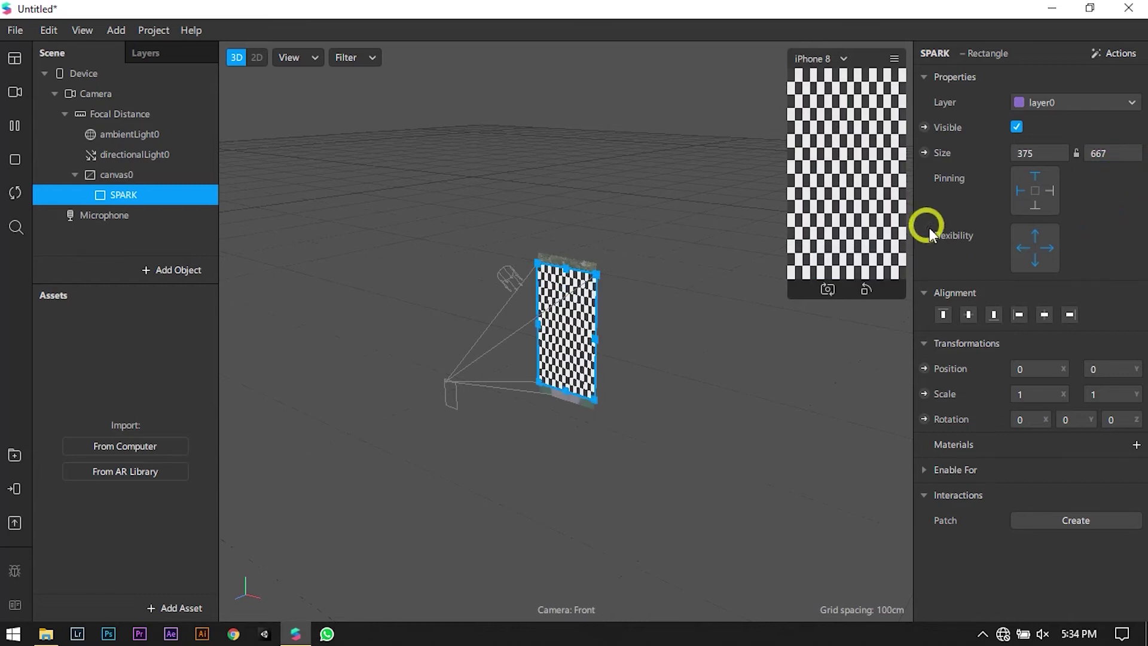
Create a new material on the SPARK rectangle and rename the material as SPARK
{"action": "left_click", "coordinate": [1136, 444]}
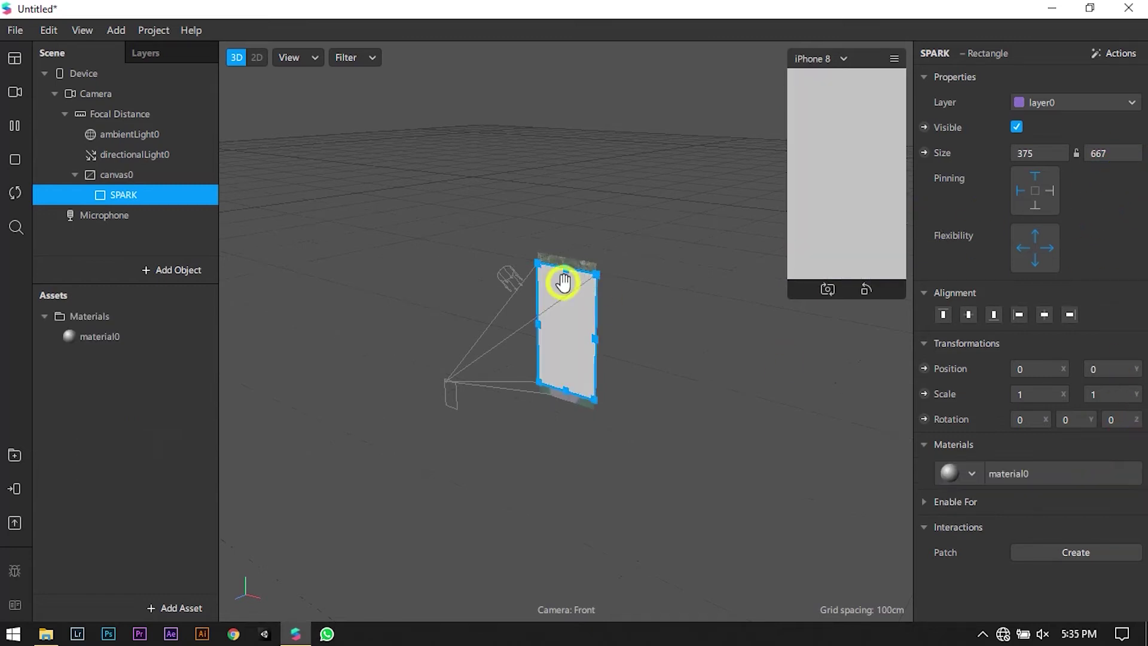
{"action": "double_click", "coordinate": [115, 342]}
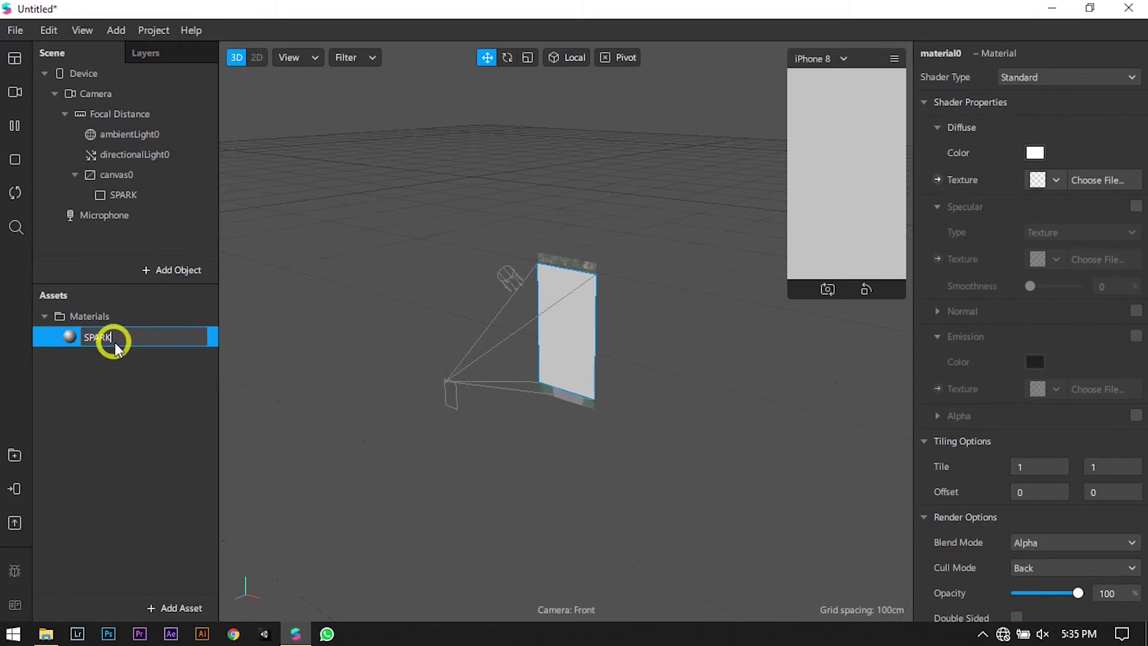
{"action": "key", "text": "Return"}
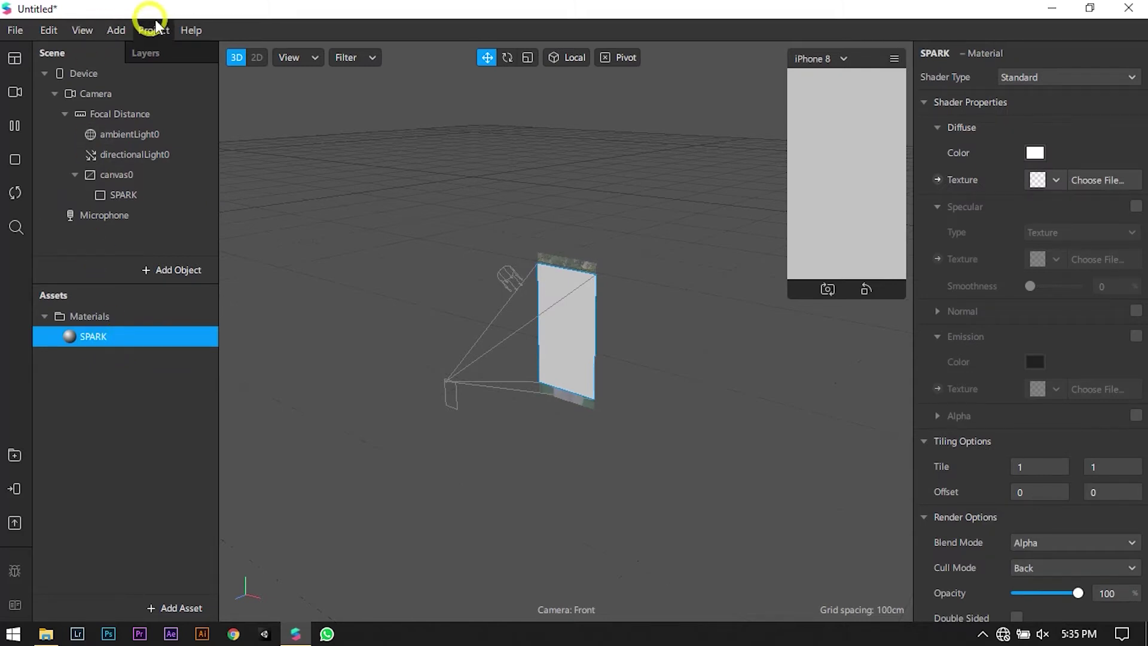
Show the Patch Editor, create a producer patch for the Device and place it at the graph's upper-left corner
{"action": "left_click", "coordinate": [82, 30]}
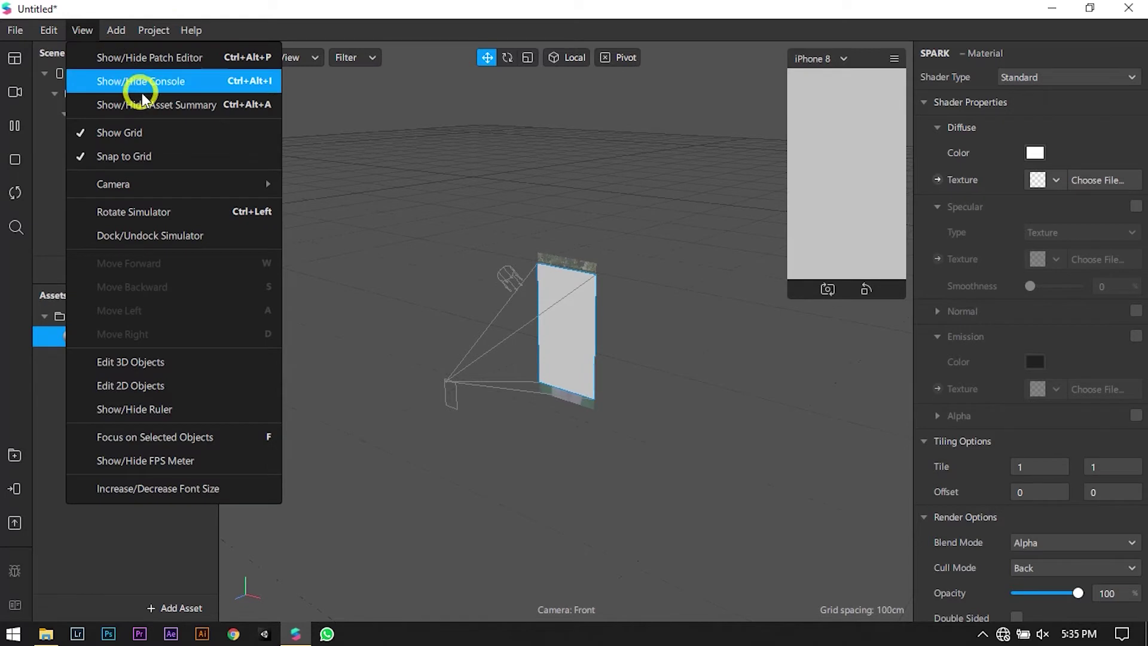
{"action": "left_click", "coordinate": [136, 61]}
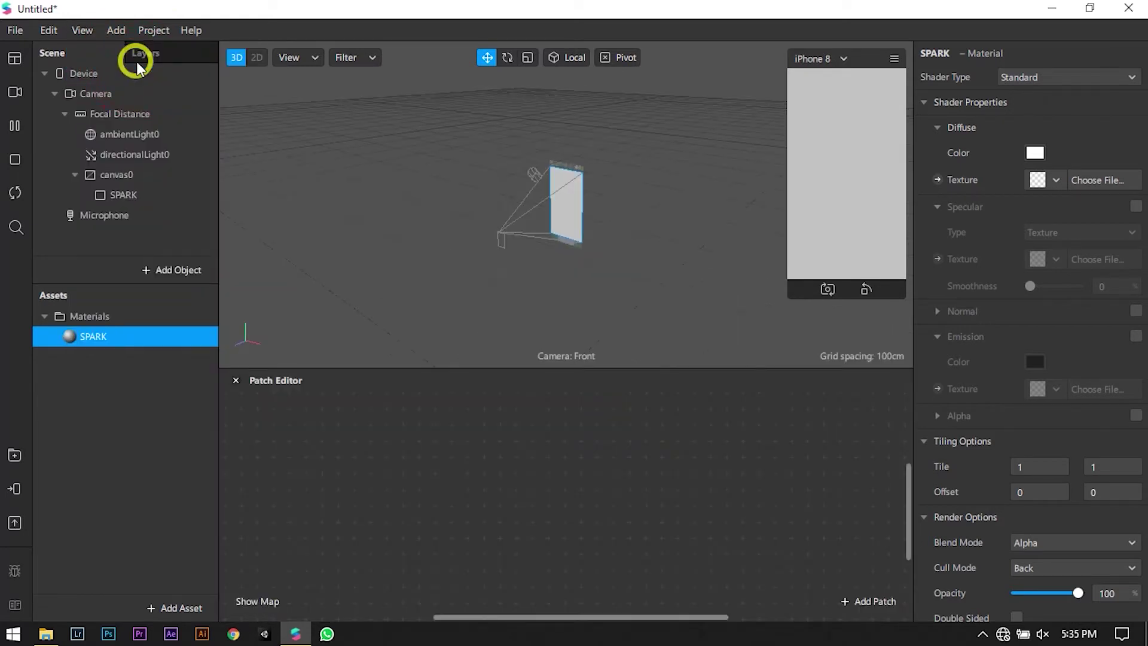
{"action": "left_click", "coordinate": [104, 74]}
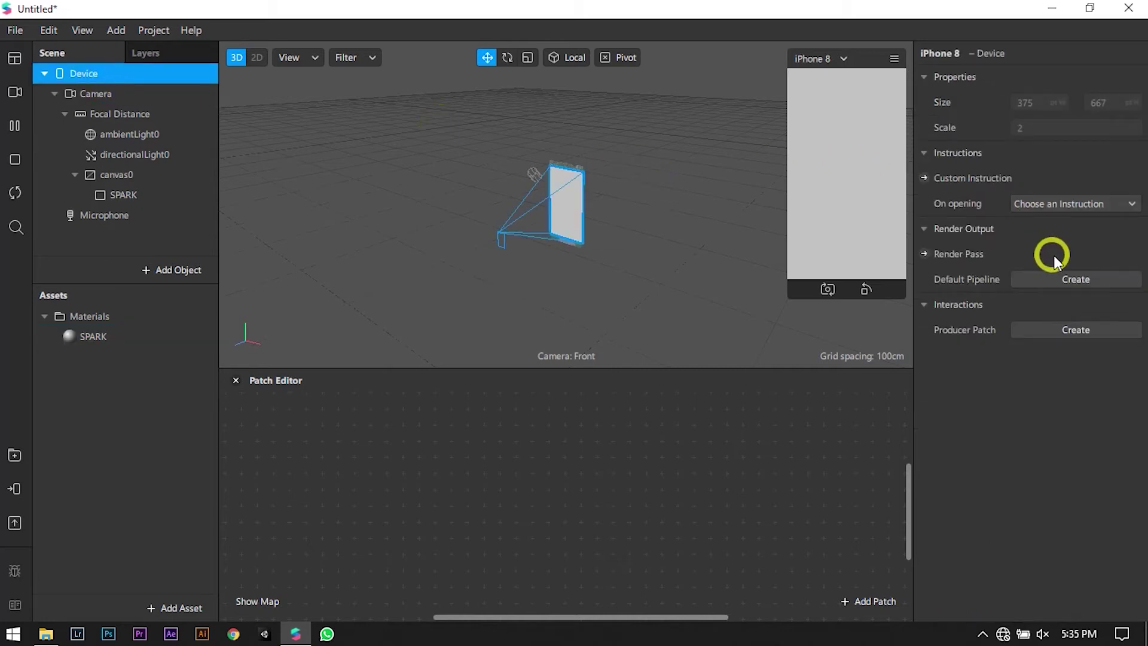
{"action": "left_click", "coordinate": [1068, 330]}
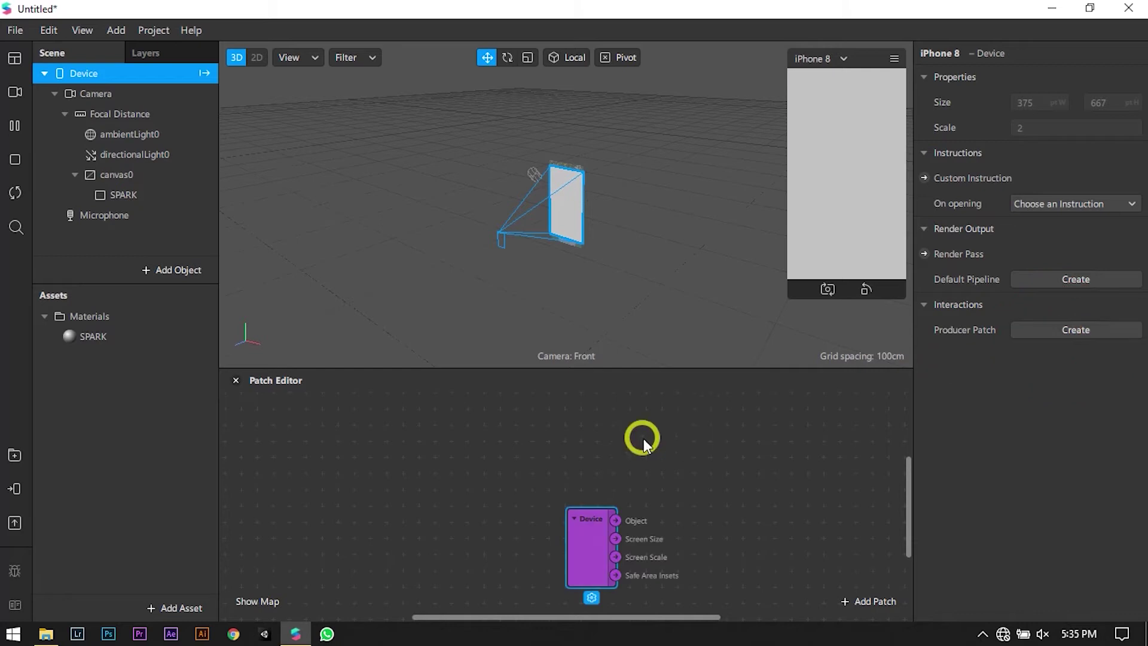
{"action": "left_click_drag", "start_coordinate": [607, 559], "coordinate": [262, 459]}
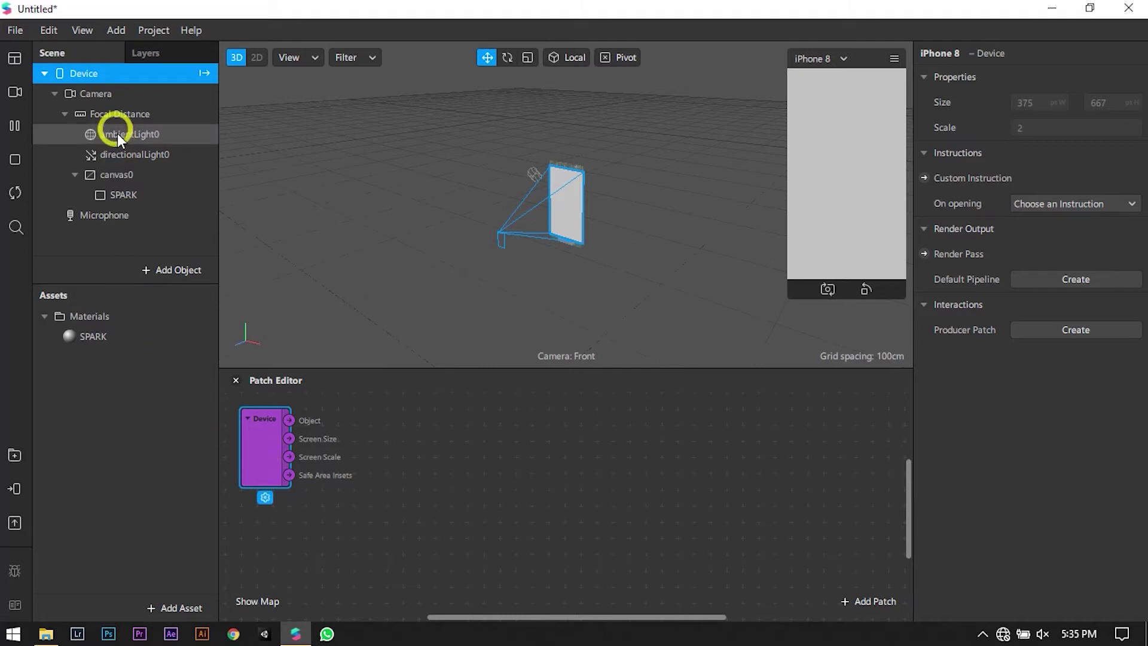
Add a texture extraction to the Camera
{"action": "left_click", "coordinate": [112, 103]}
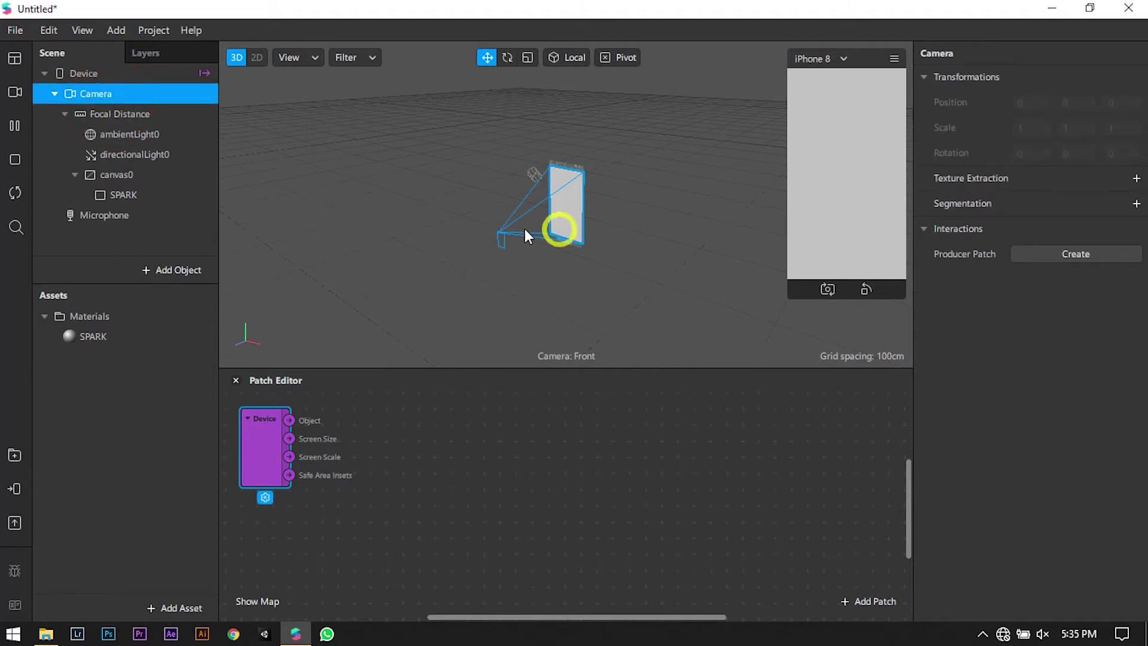
{"action": "left_click", "coordinate": [1124, 183]}
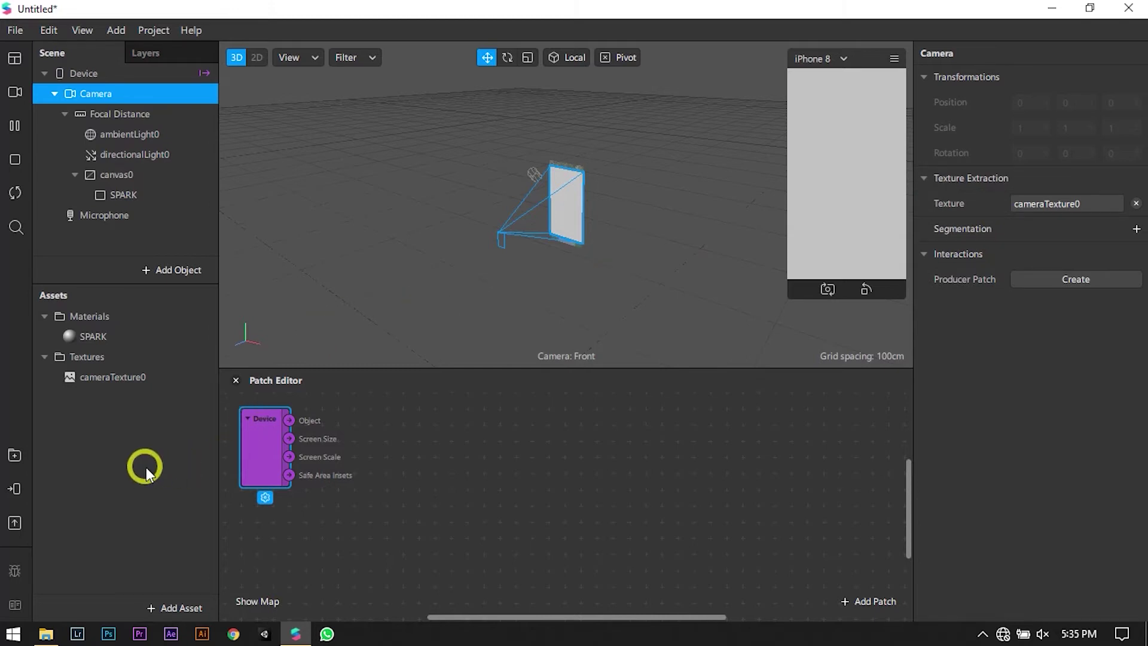
Enable Alpha on the SPARK material and import sparkle from D:\YOUTUBE\VIDEOS\GLITER as its new alpha texture
{"action": "left_click", "coordinate": [103, 336]}
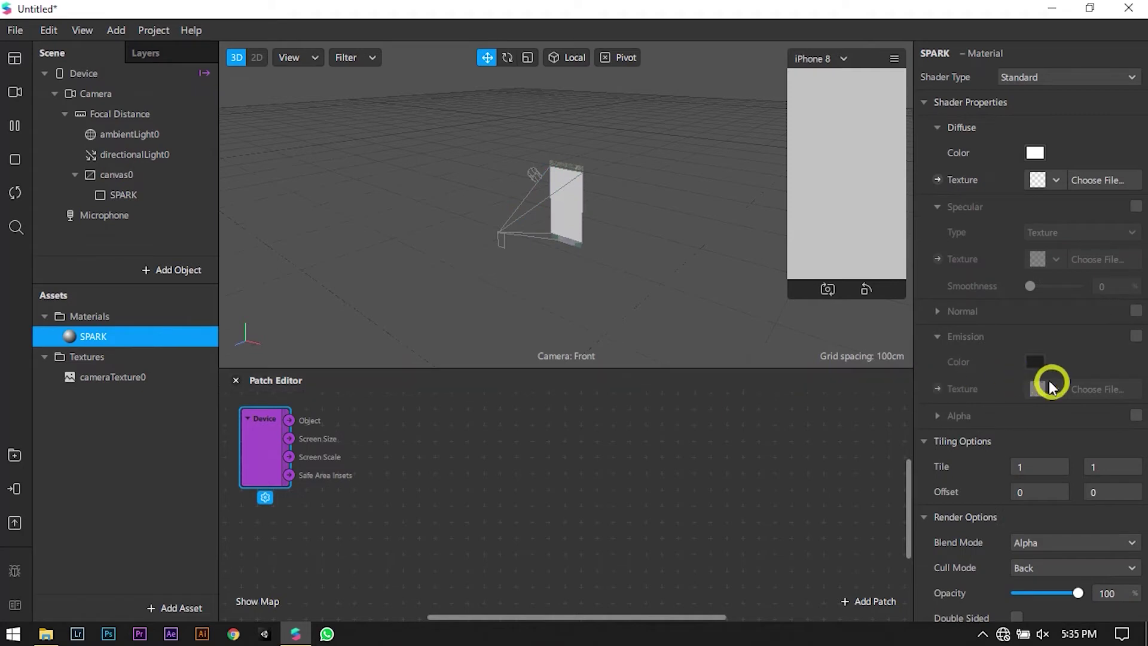
{"action": "left_click", "coordinate": [1136, 415]}
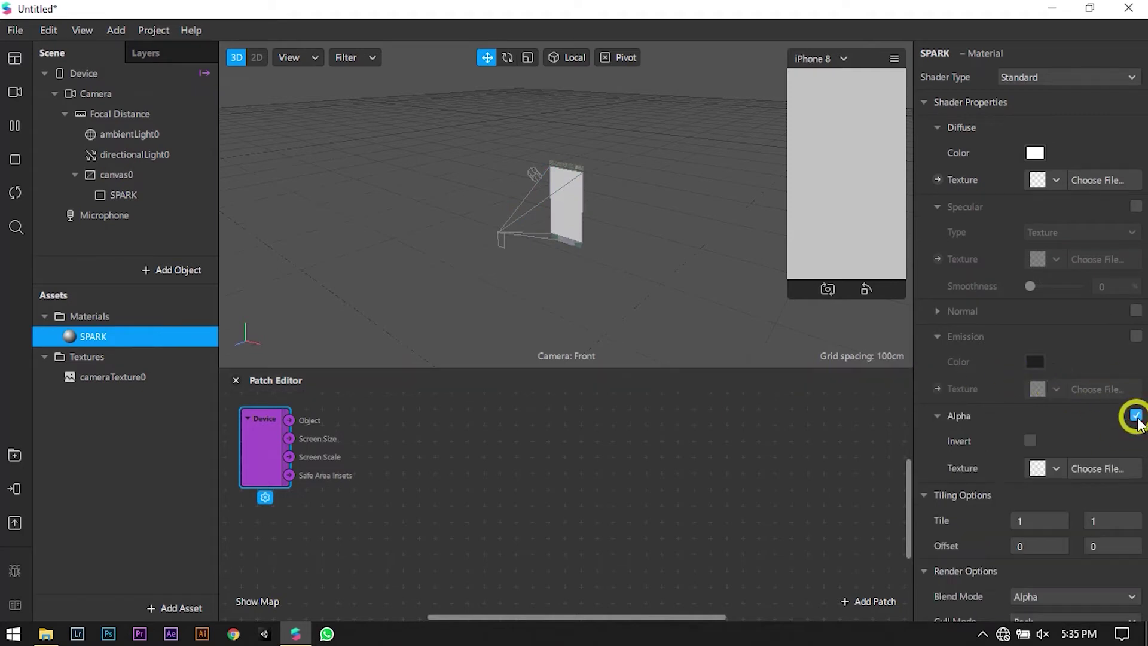
{"action": "left_click", "coordinate": [1064, 468]}
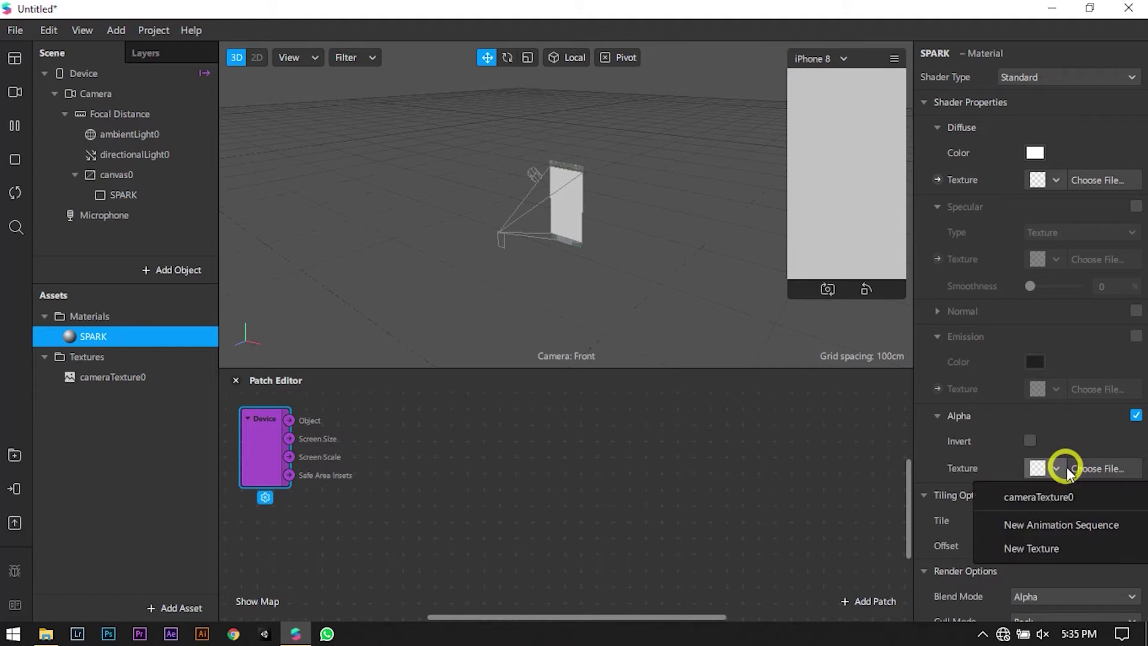
{"action": "left_click", "coordinate": [1045, 541]}
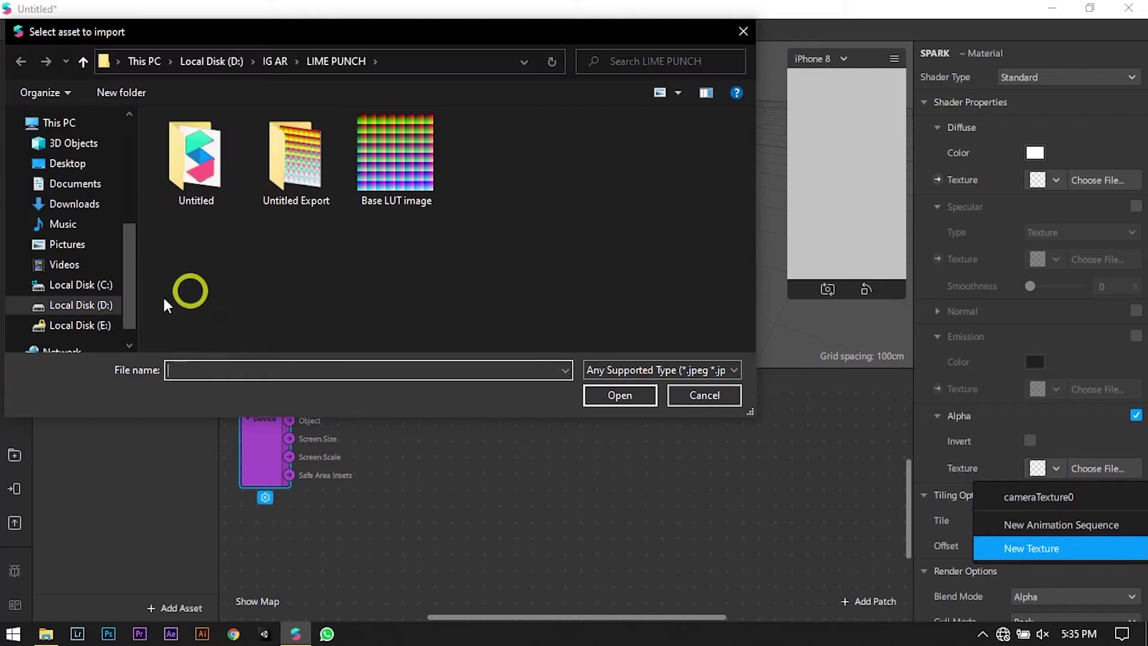
{"action": "left_click", "coordinate": [90, 305]}
{"action": "scroll", "coordinate": [450, 261], "scroll_direction": "down", "scroll_amount": 1}
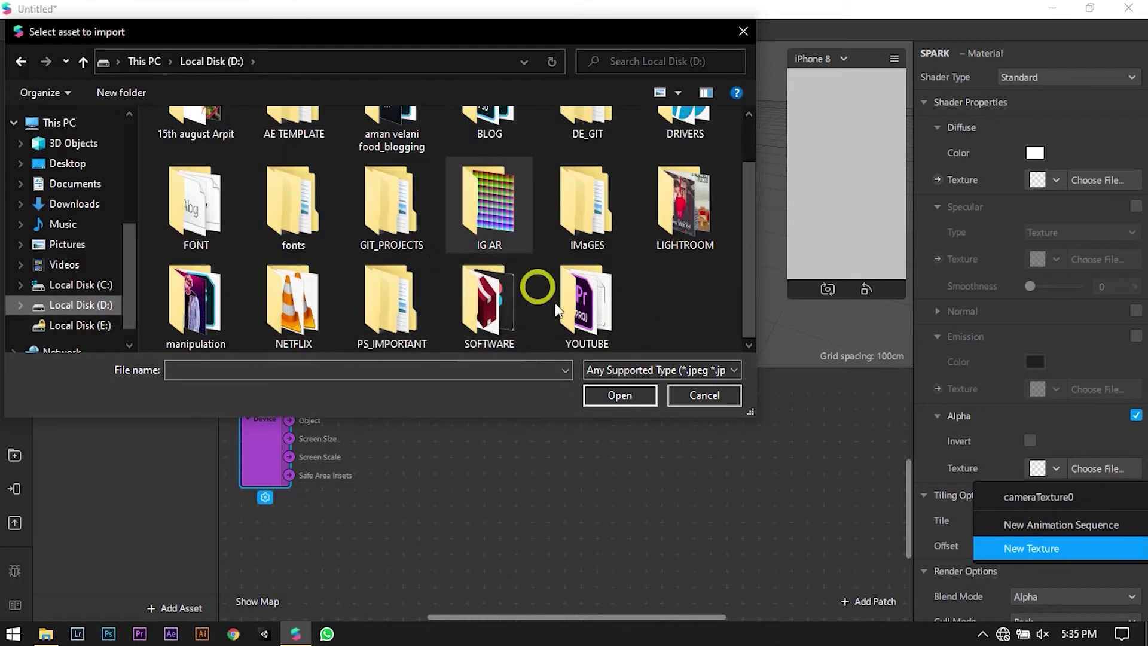
{"action": "double_click", "coordinate": [554, 304]}
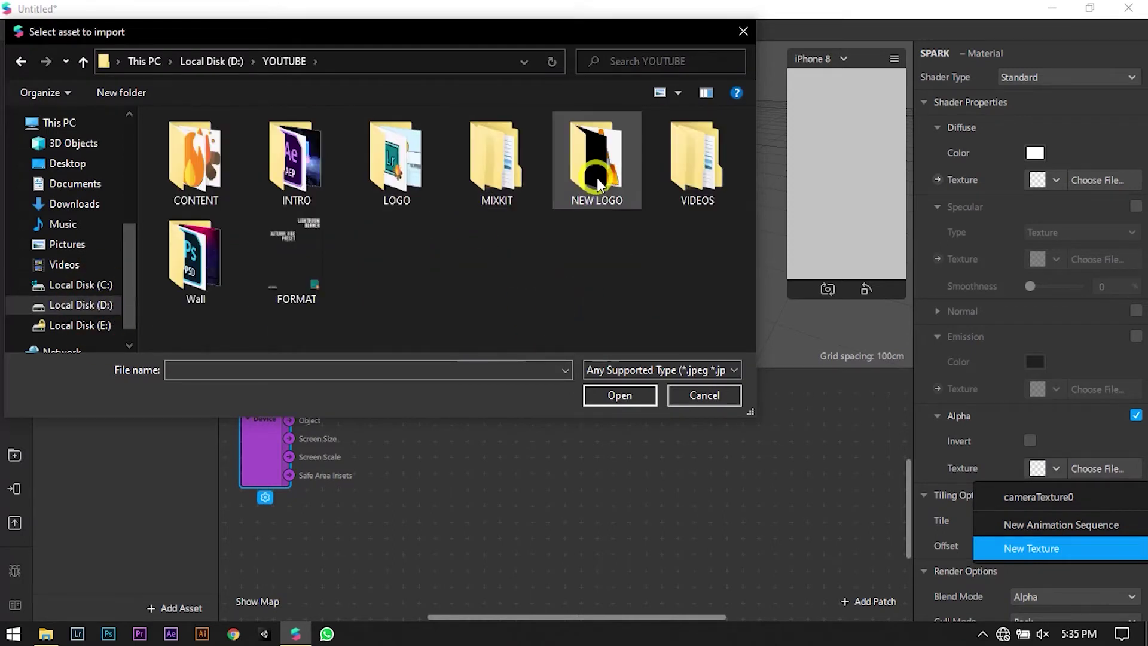
{"action": "left_click", "coordinate": [709, 184]}
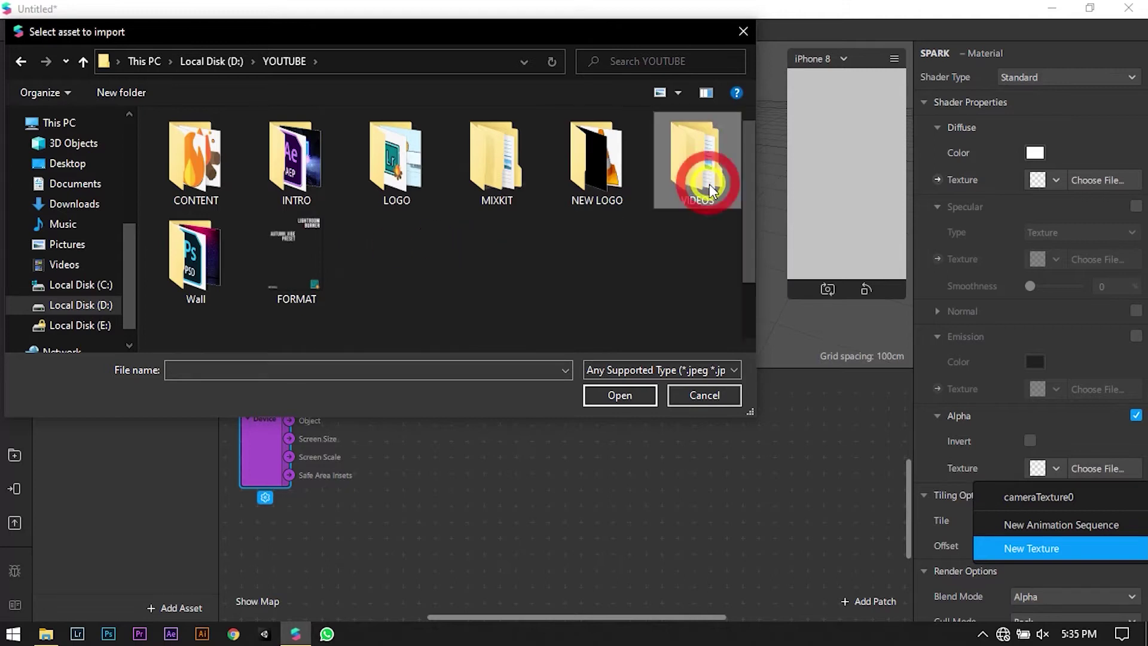
{"action": "double_click", "coordinate": [709, 184]}
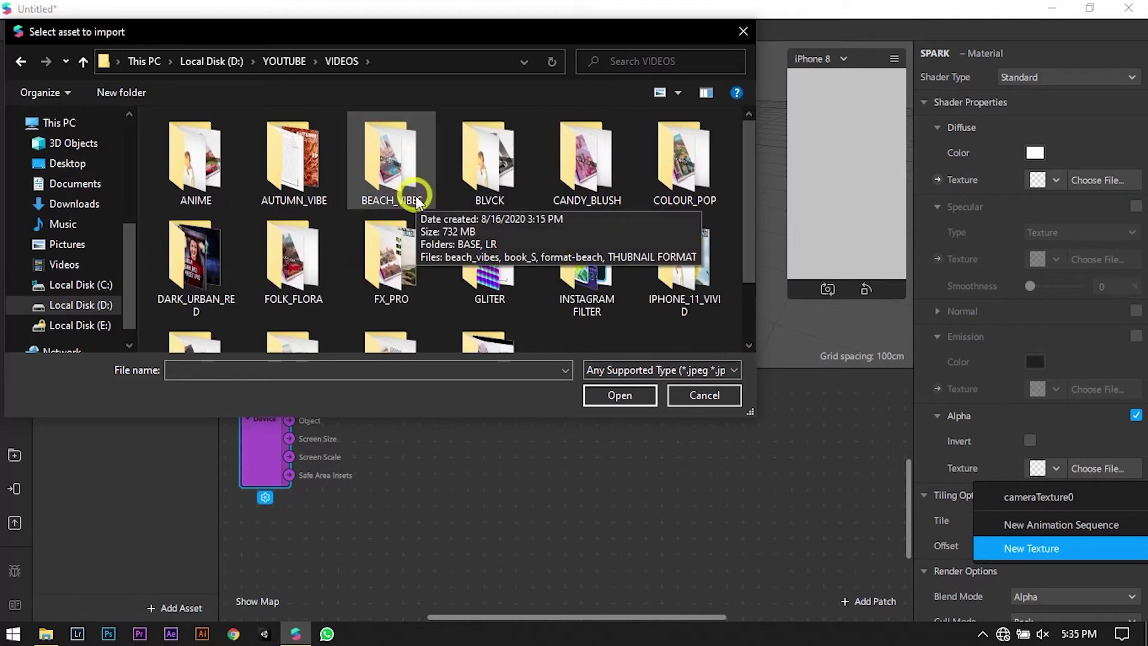
{"action": "scroll", "coordinate": [490, 285], "scroll_direction": "down", "scroll_amount": 1}
{"action": "double_click", "coordinate": [487, 175]}
{"action": "left_click", "coordinate": [331, 167]}
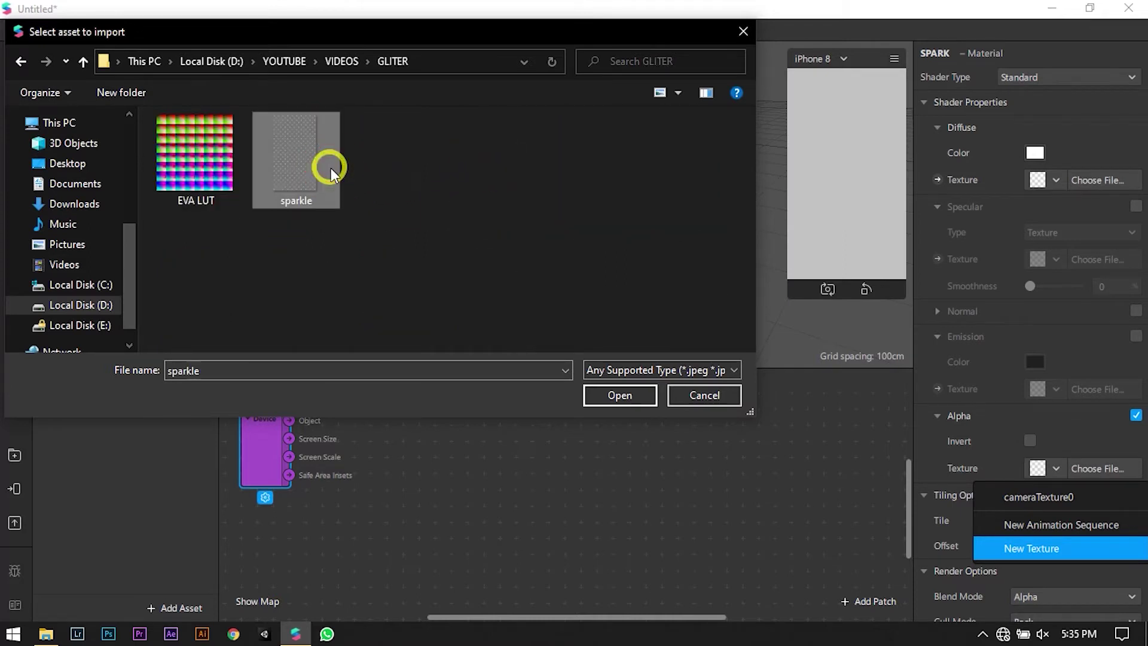
{"action": "double_click", "coordinate": [331, 167]}
{"action": "left_click", "coordinate": [759, 432]}
{"action": "left_click", "coordinate": [467, 476]}
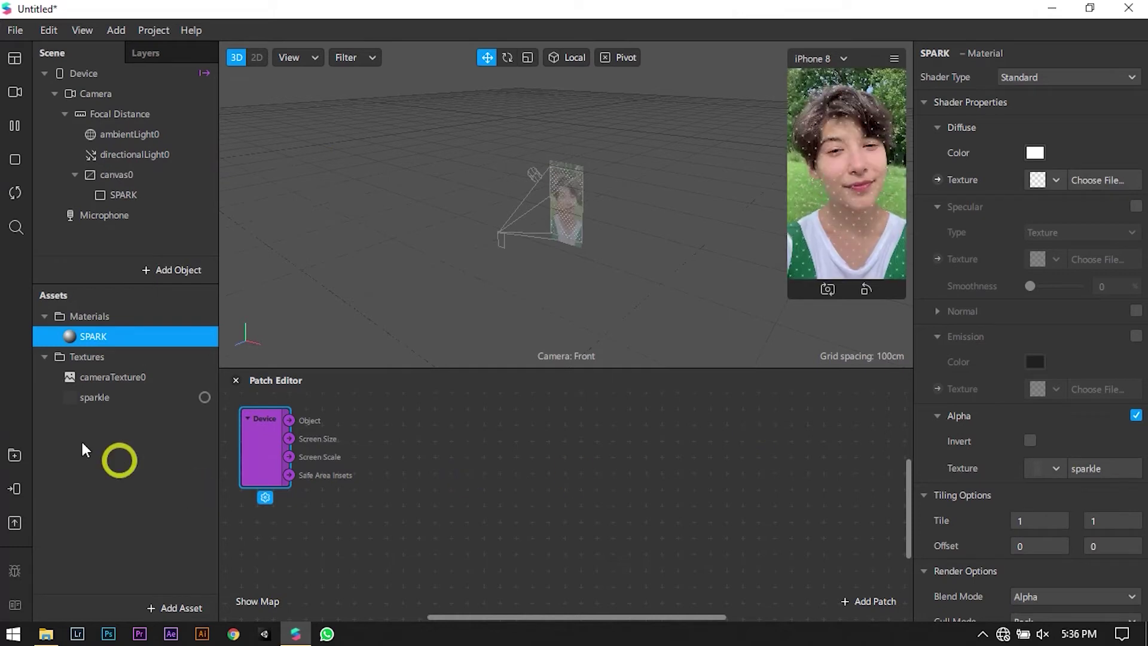
Try to import EVA LUT, FastColorLUT.arp and Kira Patch Glitter.arp together from the GLITER folder into the project assets
{"action": "left_click", "coordinate": [47, 635]}
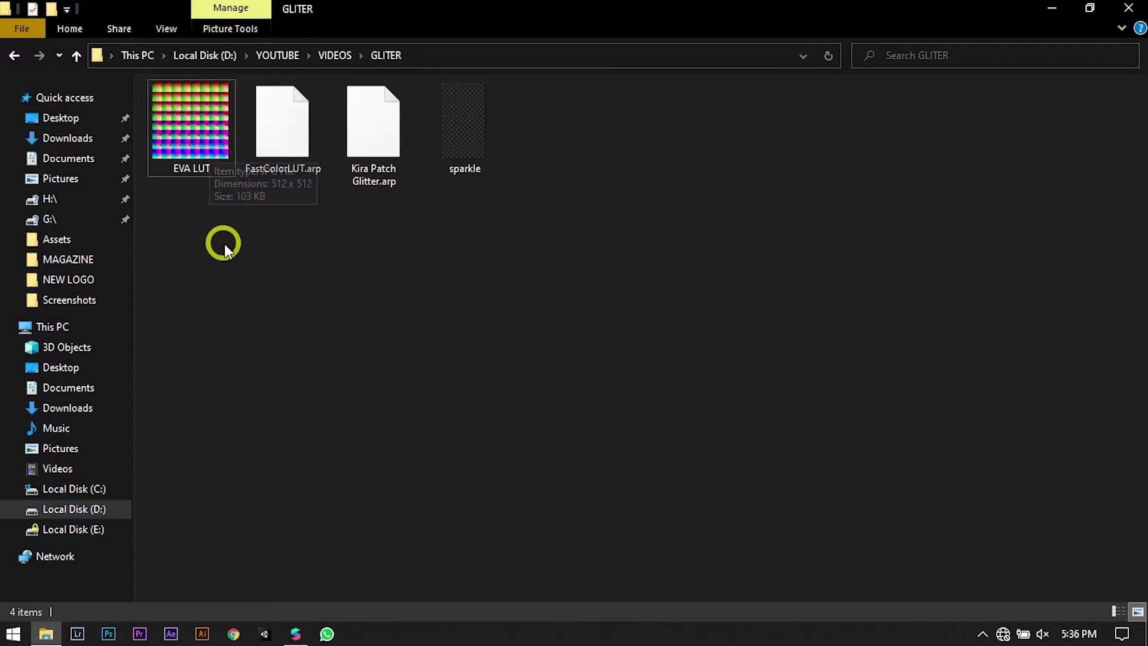
{"action": "left_click_drag", "start_coordinate": [324, 264], "coordinate": [229, 172]}
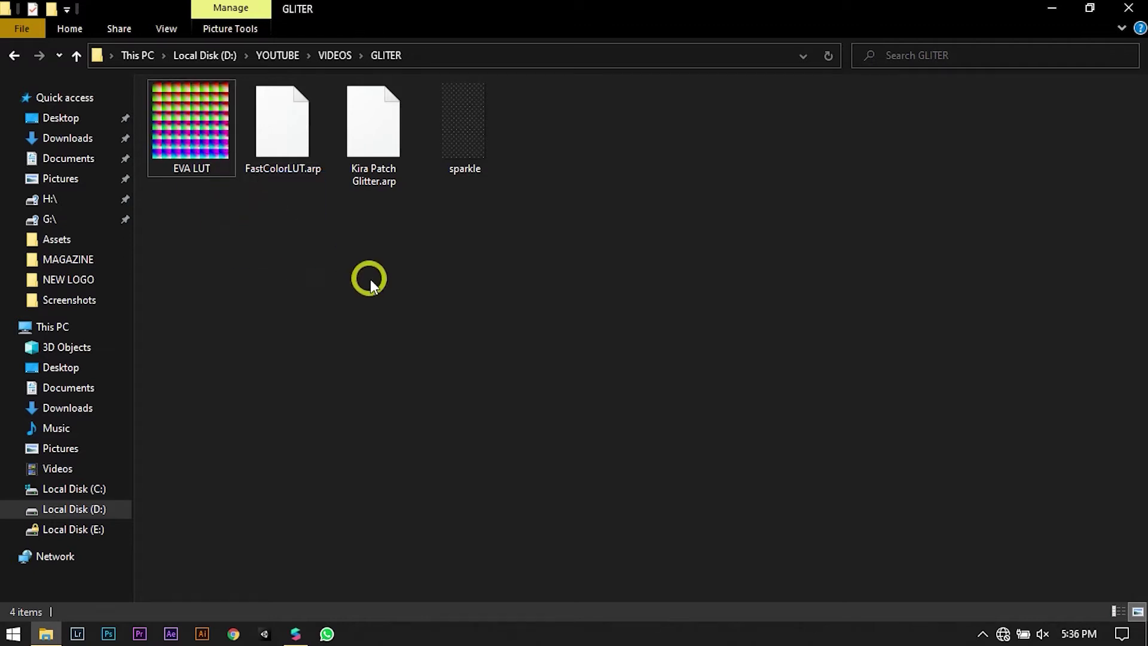
{"action": "left_click_drag", "start_coordinate": [407, 281], "coordinate": [111, 476]}
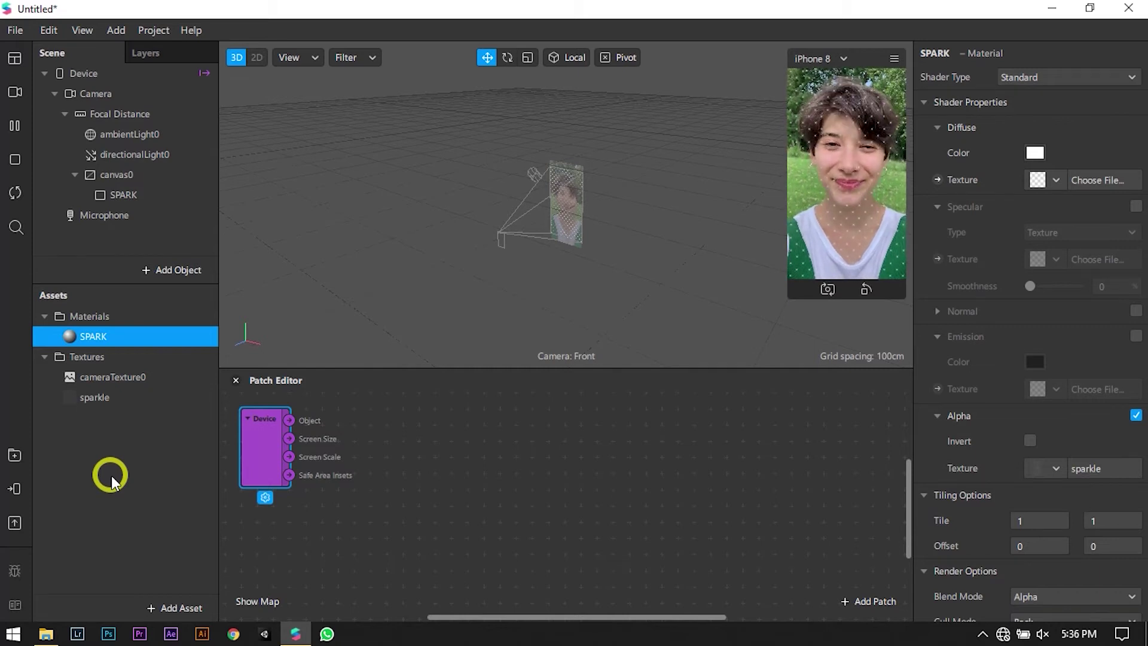
{"action": "left_click", "coordinate": [113, 478]}
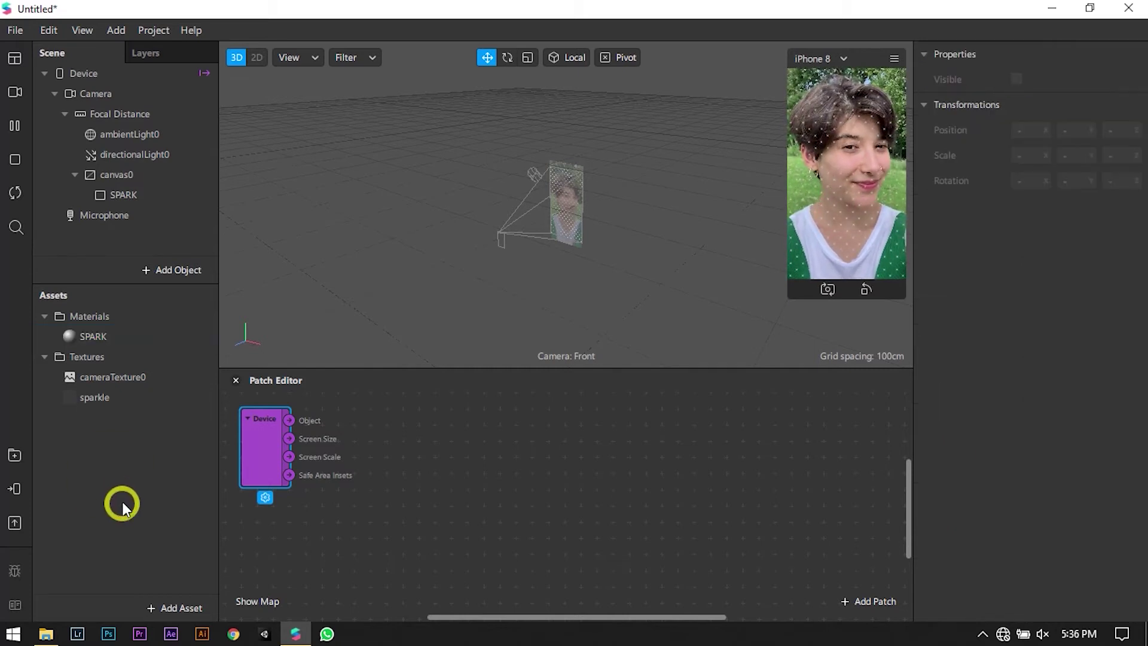
Import FastColorLUT.arp from the GLITER folder into the project assets
{"action": "left_click", "coordinate": [46, 632]}
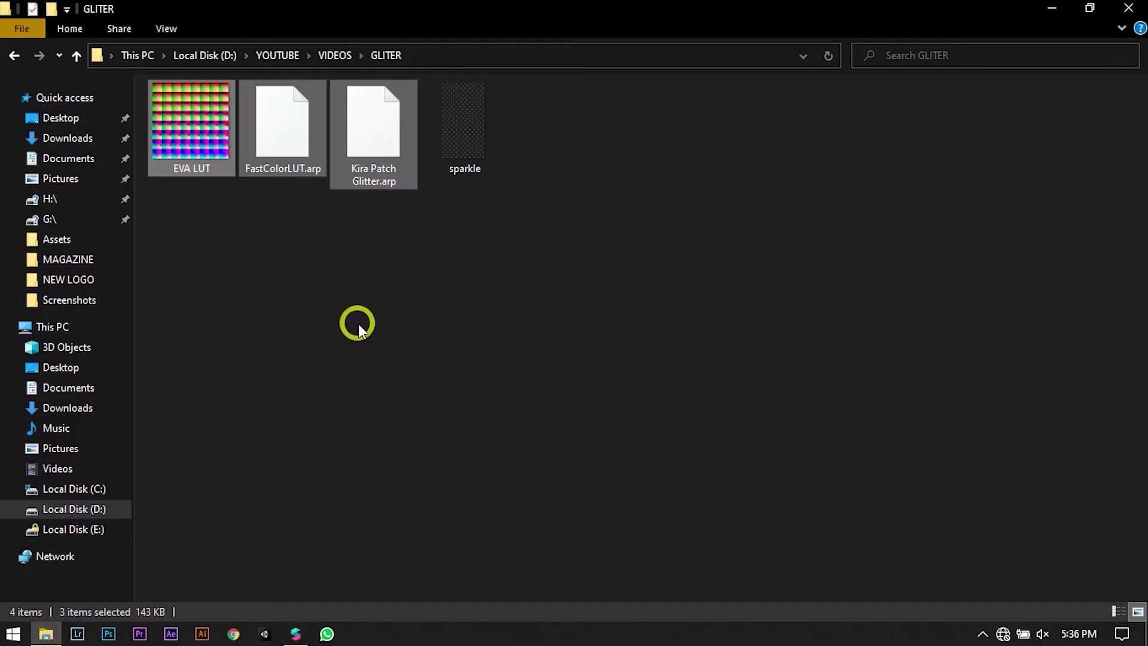
{"action": "left_click", "coordinate": [382, 171]}
{"action": "left_click_drag", "start_coordinate": [425, 280], "coordinate": [297, 160]}
{"action": "left_click_drag", "start_coordinate": [374, 281], "coordinate": [292, 179]}
{"action": "left_click_drag", "start_coordinate": [282, 133], "coordinate": [116, 505]}
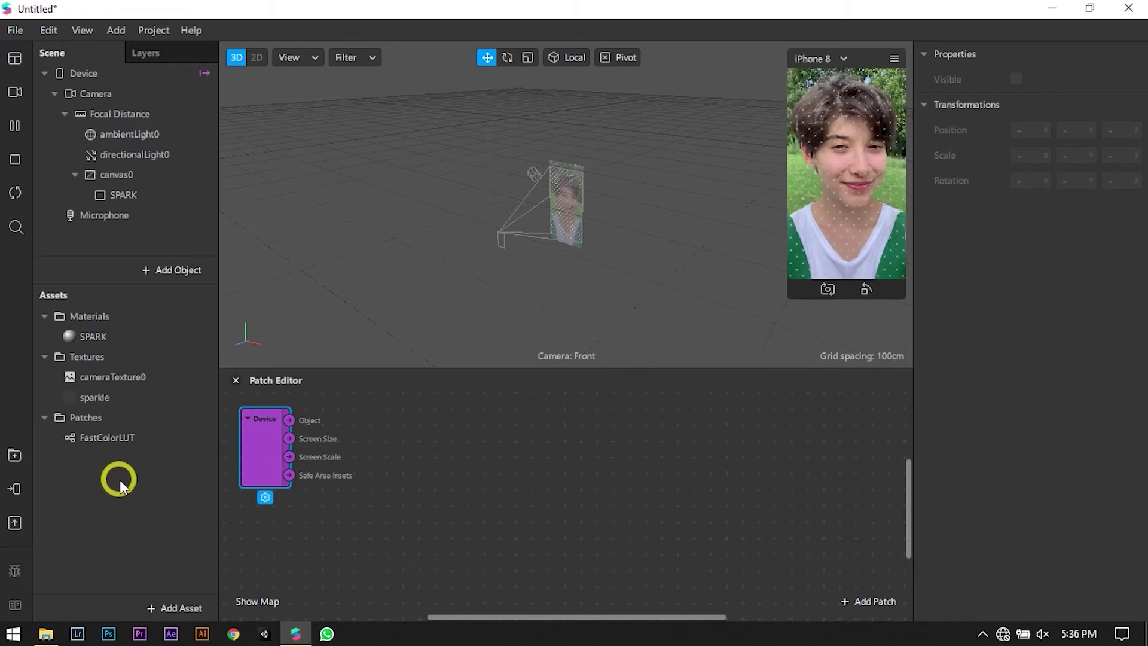
Try to bring a file from File Explorer into the patch graph
{"action": "left_click", "coordinate": [46, 634]}
{"action": "left_click_drag", "start_coordinate": [364, 166], "coordinate": [487, 488]}
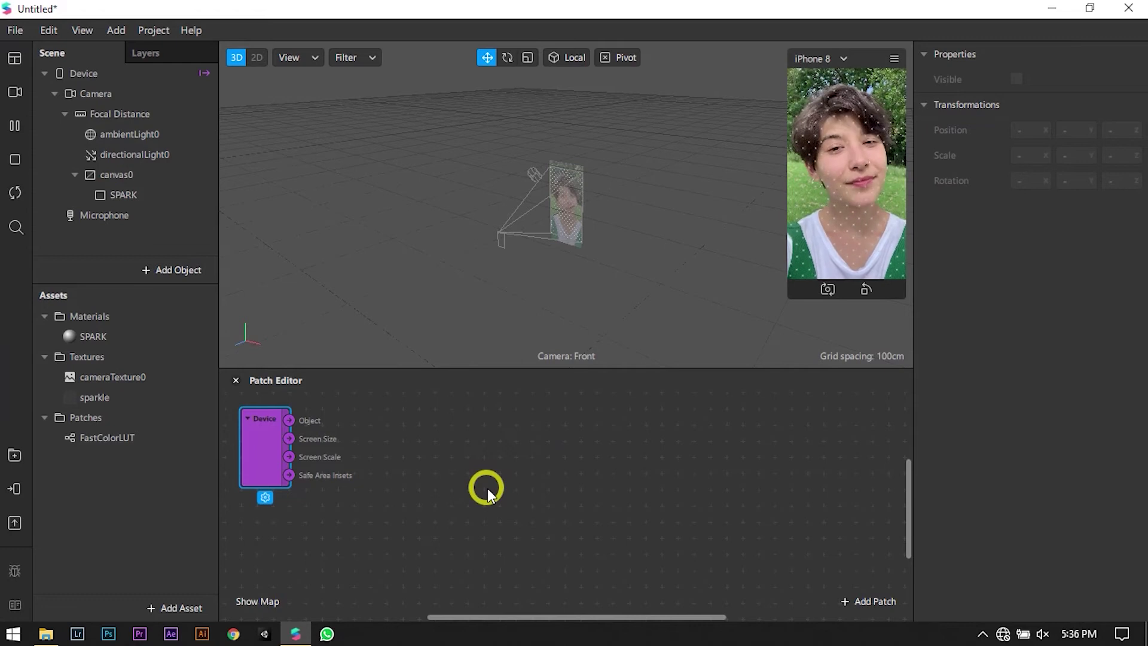
Add cameraTexture0 to the patch graph and place it above the Device patch
{"action": "left_click_drag", "start_coordinate": [131, 379], "coordinate": [436, 460]}
{"action": "left_click_drag", "start_coordinate": [283, 440], "coordinate": [271, 553]}
{"action": "left_click_drag", "start_coordinate": [422, 501], "coordinate": [266, 457]}
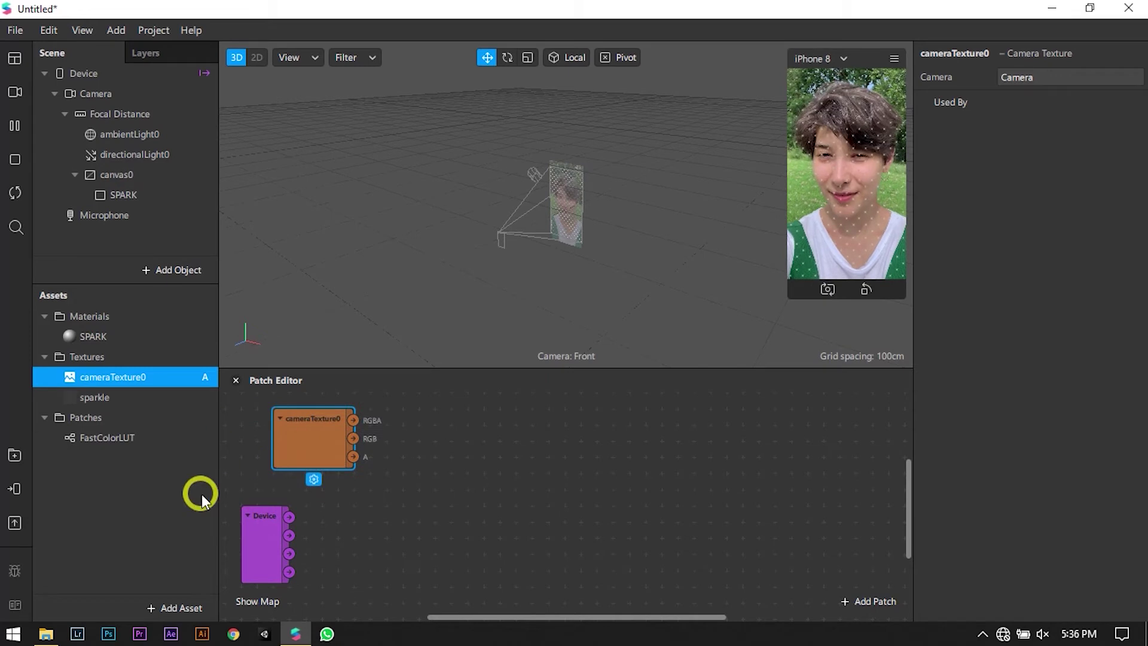
Import Kira Patch Glitter.arp from the GLITER folder and add it to the patch graph beside the Device patch
{"action": "left_click", "coordinate": [193, 606]}
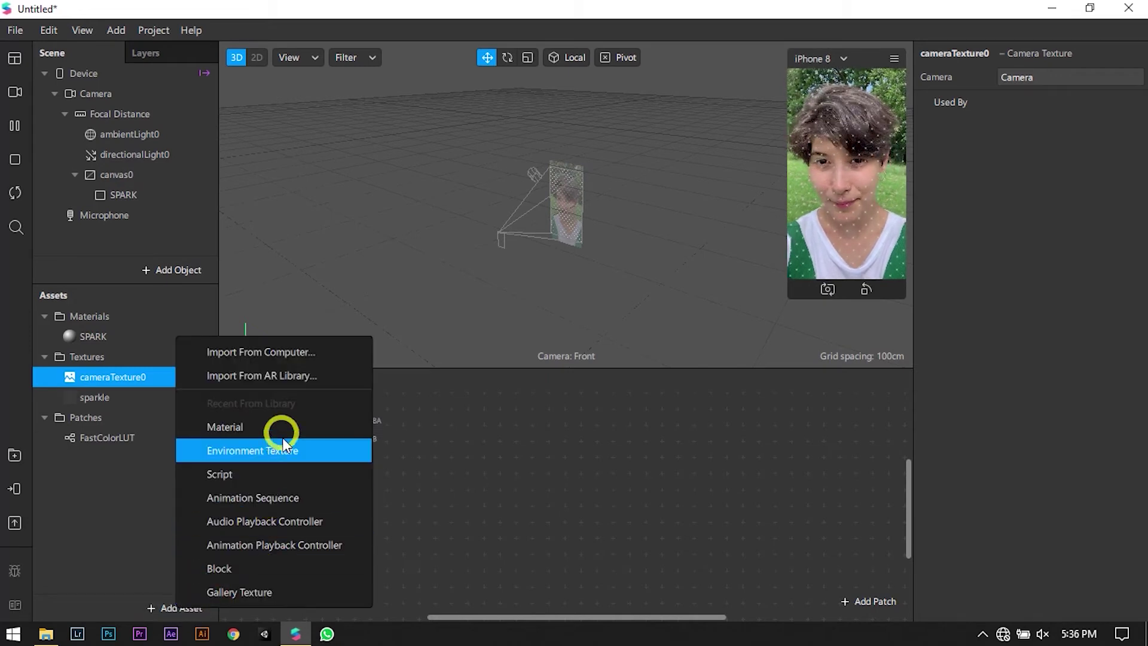
{"action": "left_click", "coordinate": [280, 357]}
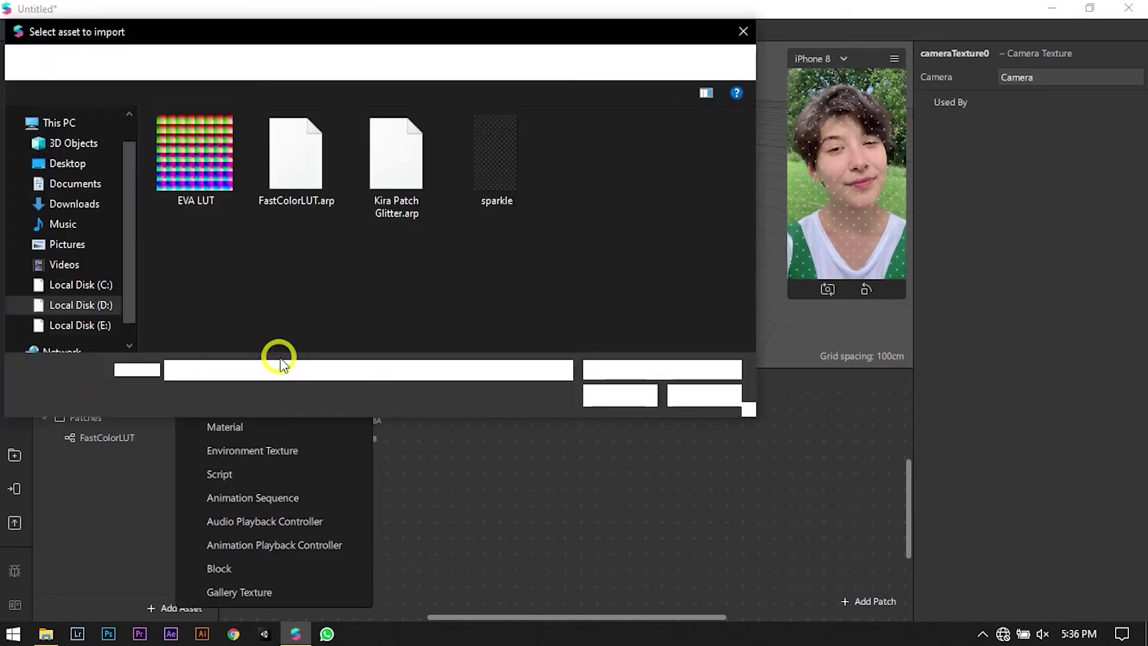
{"action": "double_click", "coordinate": [372, 196]}
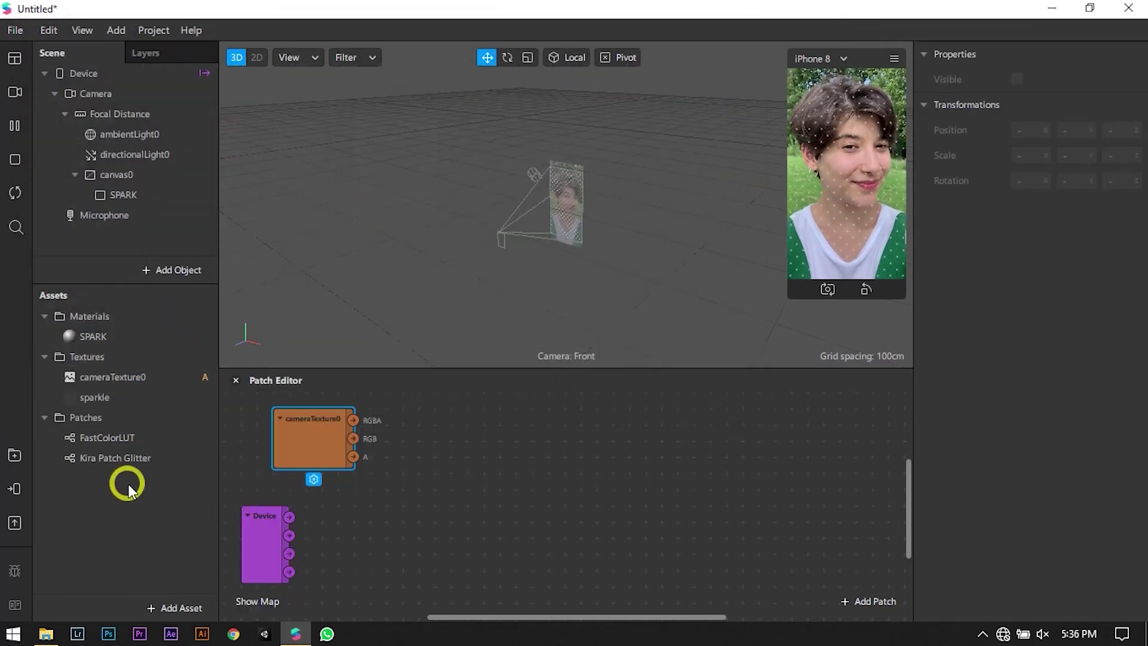
{"action": "left_click_drag", "start_coordinate": [128, 463], "coordinate": [499, 480]}
Create a patch for the SPARK material's diffuse texture and place it beyond KiraKira, shifting cameraTexture0 above Device
{"action": "left_click", "coordinate": [177, 337]}
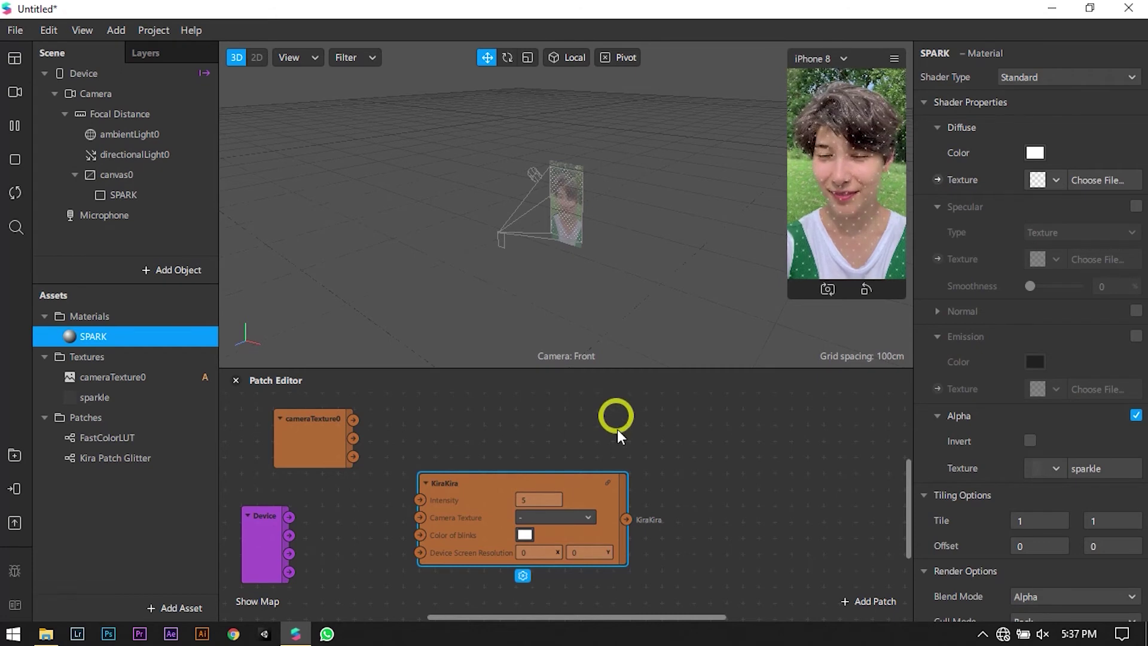
{"action": "left_click", "coordinate": [937, 179]}
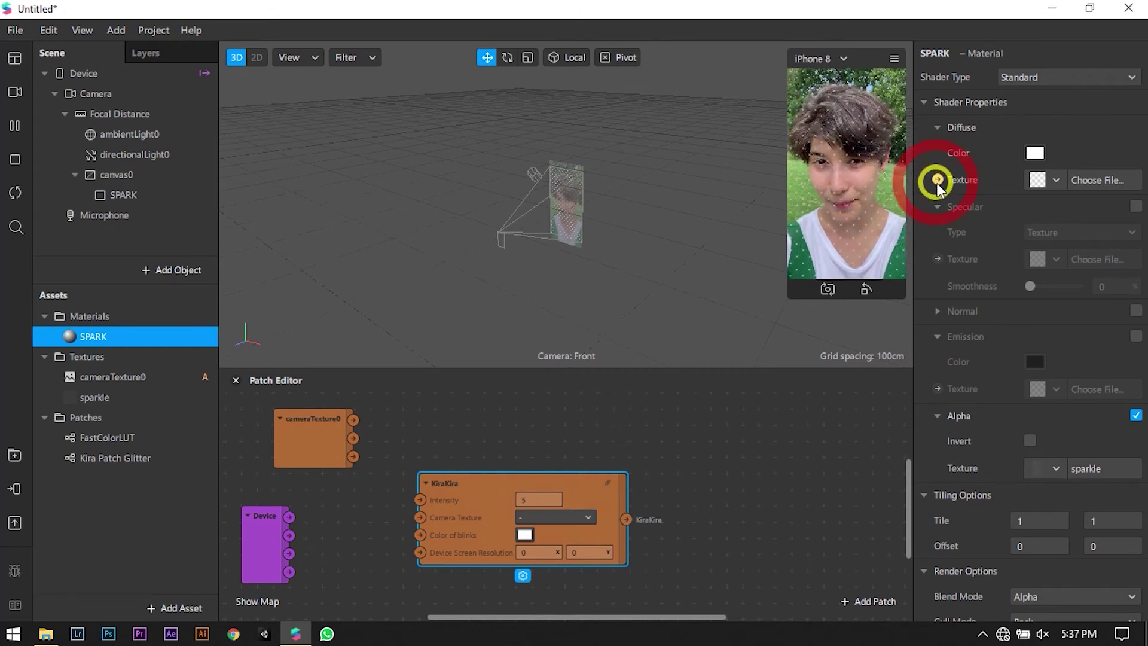
{"action": "left_click_drag", "start_coordinate": [613, 528], "coordinate": [771, 423]}
{"action": "left_click_drag", "start_coordinate": [306, 444], "coordinate": [272, 441]}
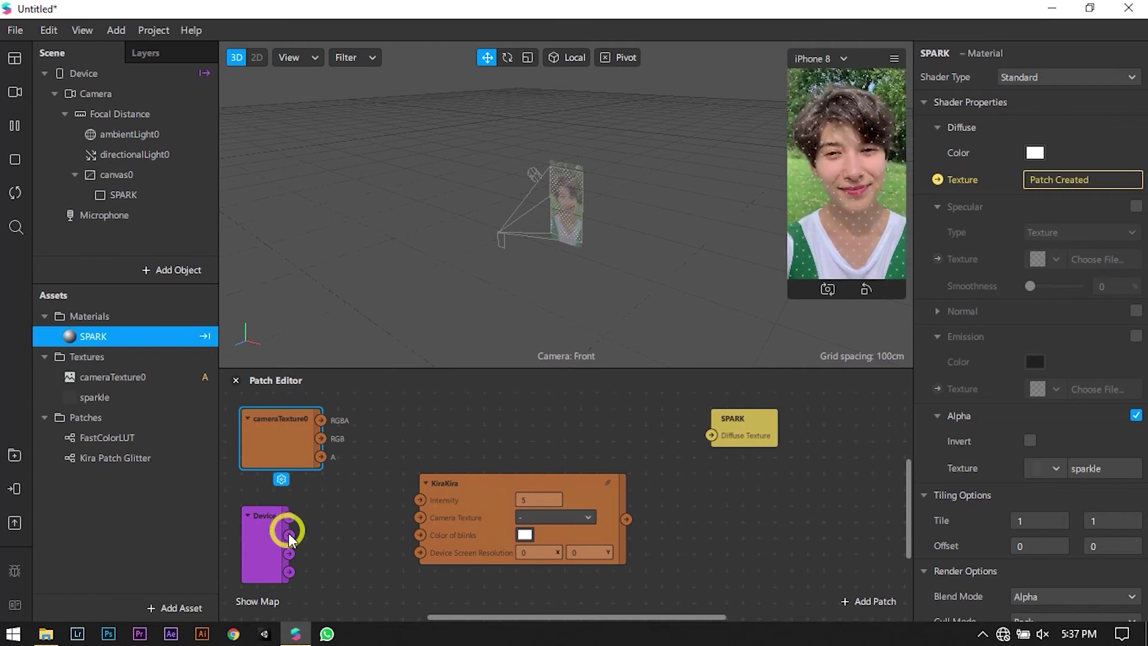
Wire Device Screen Size and cameraTexture0 RGBA into KiraKira, connect its output to SPARK's Diffuse Texture, and tidy the patches
{"action": "left_click_drag", "start_coordinate": [289, 534], "coordinate": [422, 551]}
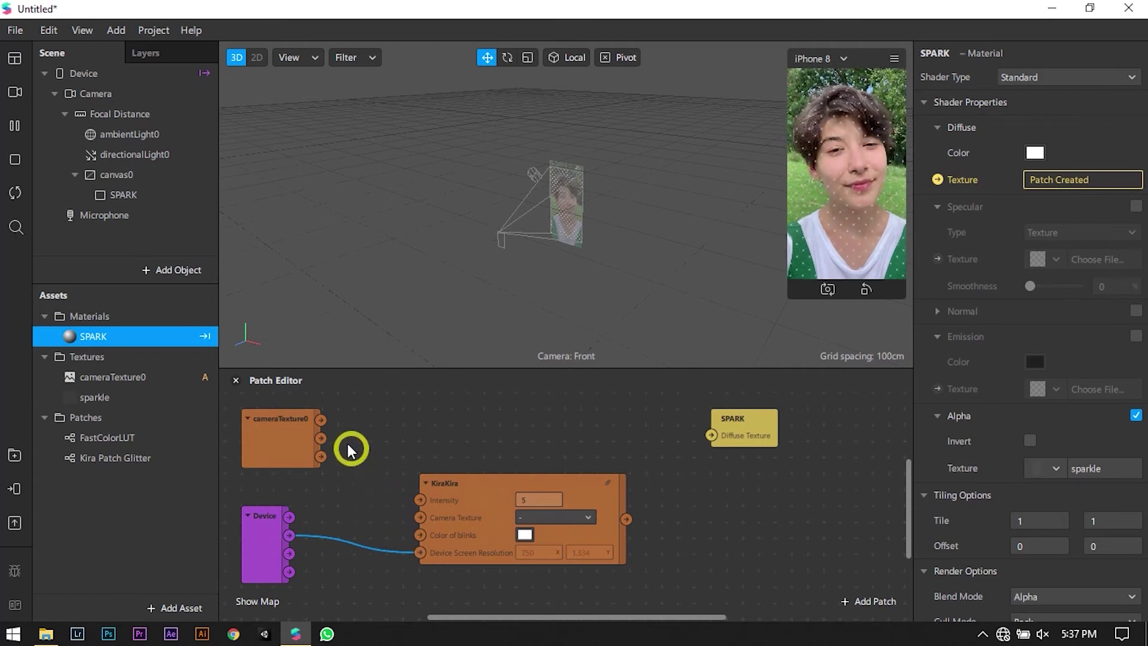
{"action": "left_click_drag", "start_coordinate": [321, 419], "coordinate": [420, 517]}
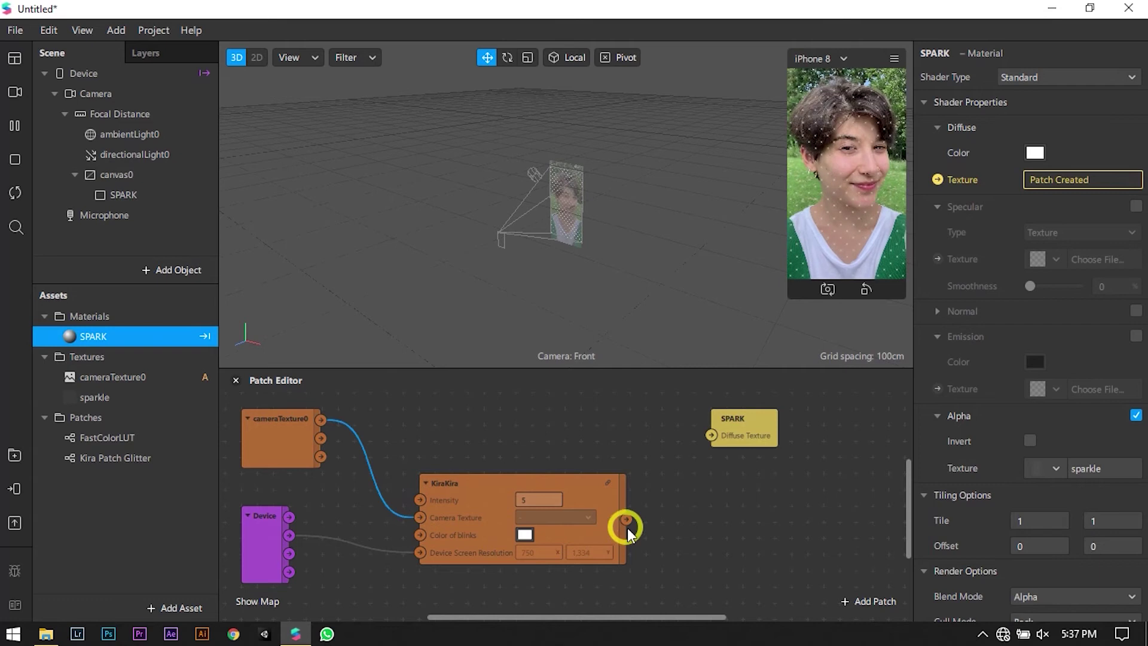
{"action": "left_click_drag", "start_coordinate": [626, 520], "coordinate": [709, 433]}
{"action": "left_click_drag", "start_coordinate": [583, 494], "coordinate": [529, 432]}
{"action": "left_click_drag", "start_coordinate": [719, 418], "coordinate": [676, 414]}
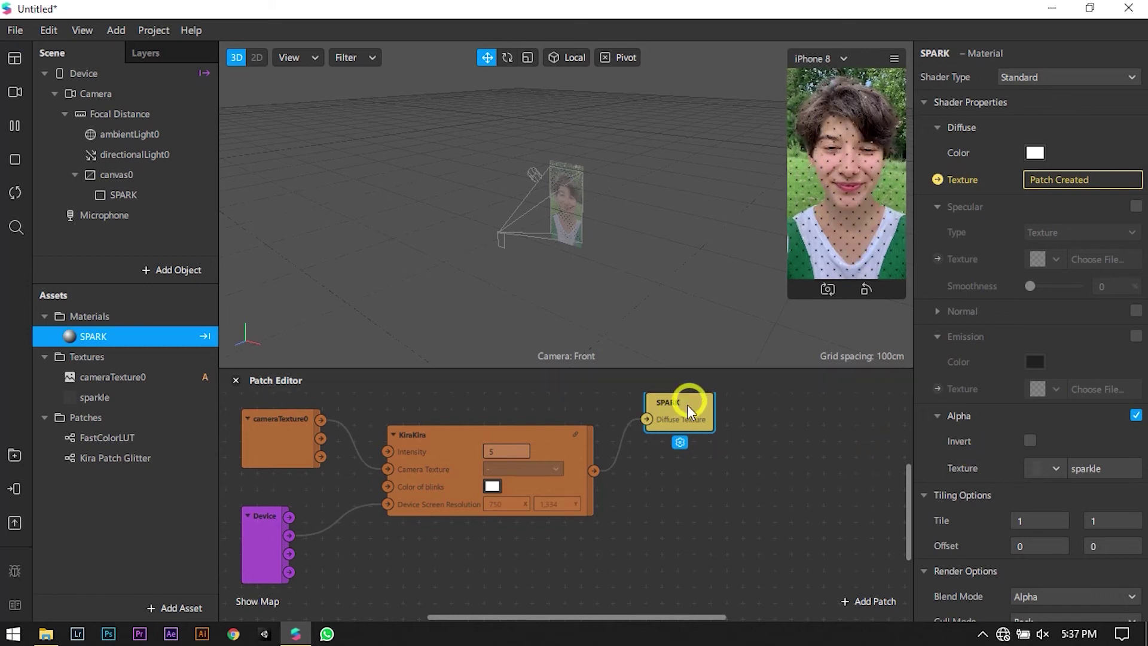
{"action": "left_click_drag", "start_coordinate": [671, 425], "coordinate": [670, 435]}
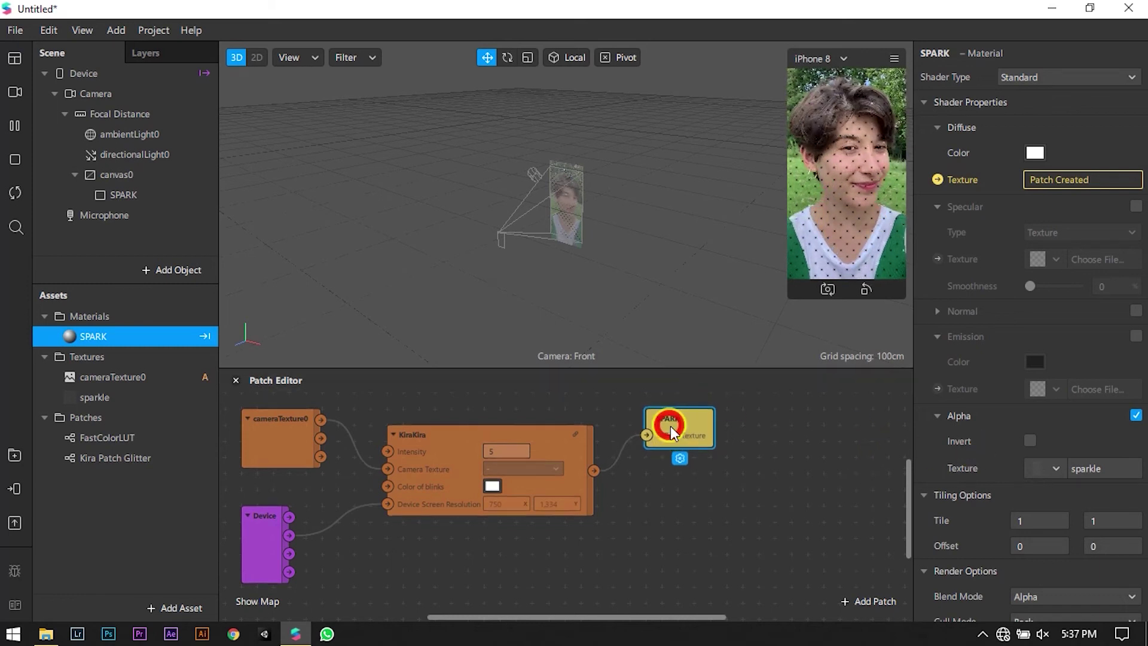
Set the SPARK material's blend mode to Add
{"action": "left_click", "coordinate": [158, 197]}
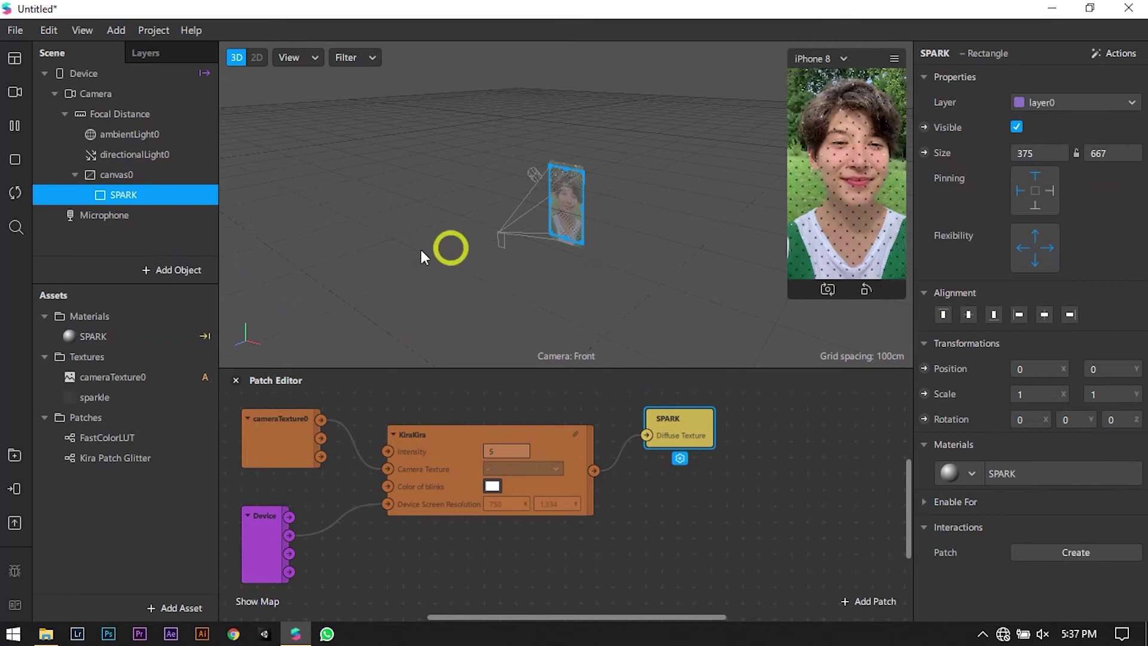
{"action": "left_click", "coordinate": [125, 338]}
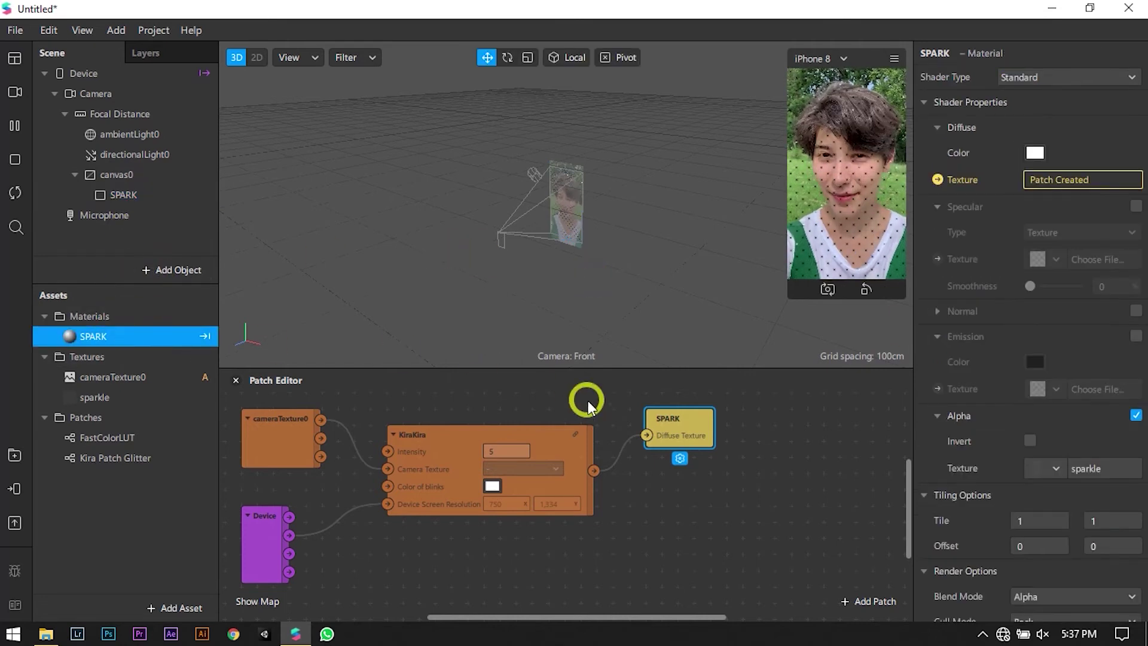
{"action": "scroll", "coordinate": [1081, 428], "scroll_direction": "down", "scroll_amount": 3}
{"action": "left_click", "coordinate": [1081, 430]}
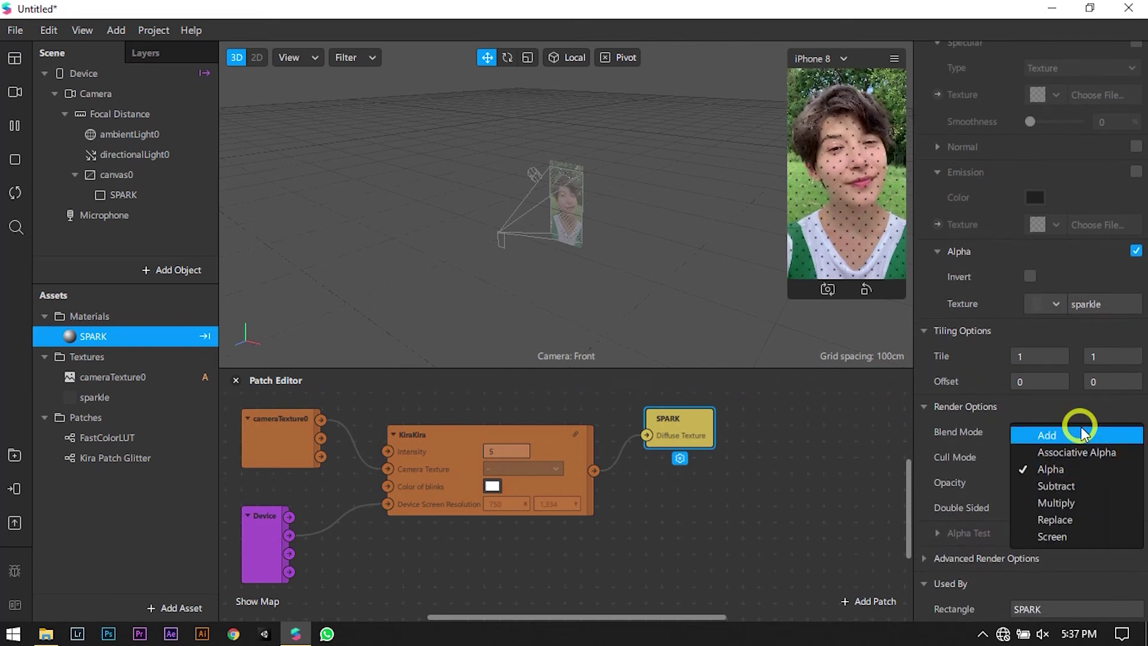
{"action": "left_click", "coordinate": [1081, 434]}
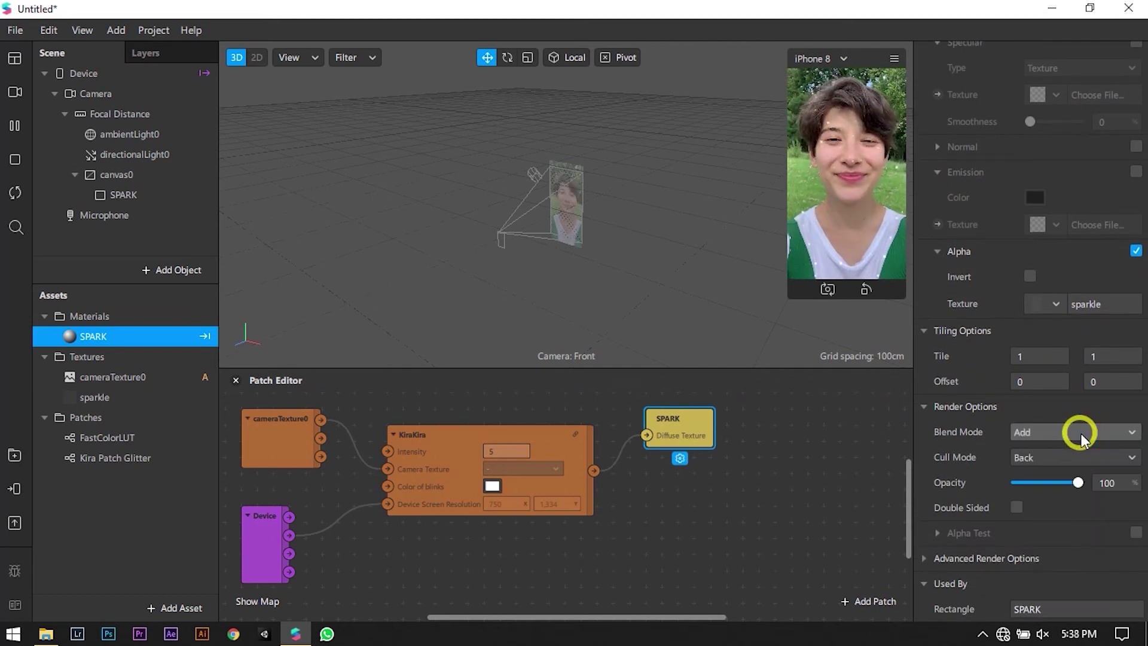
Add the FastColorLUT patch below KiraKira in the graph and import the EVA LUT texture from the GLITER folder
{"action": "left_click_drag", "start_coordinate": [544, 440], "coordinate": [526, 418]}
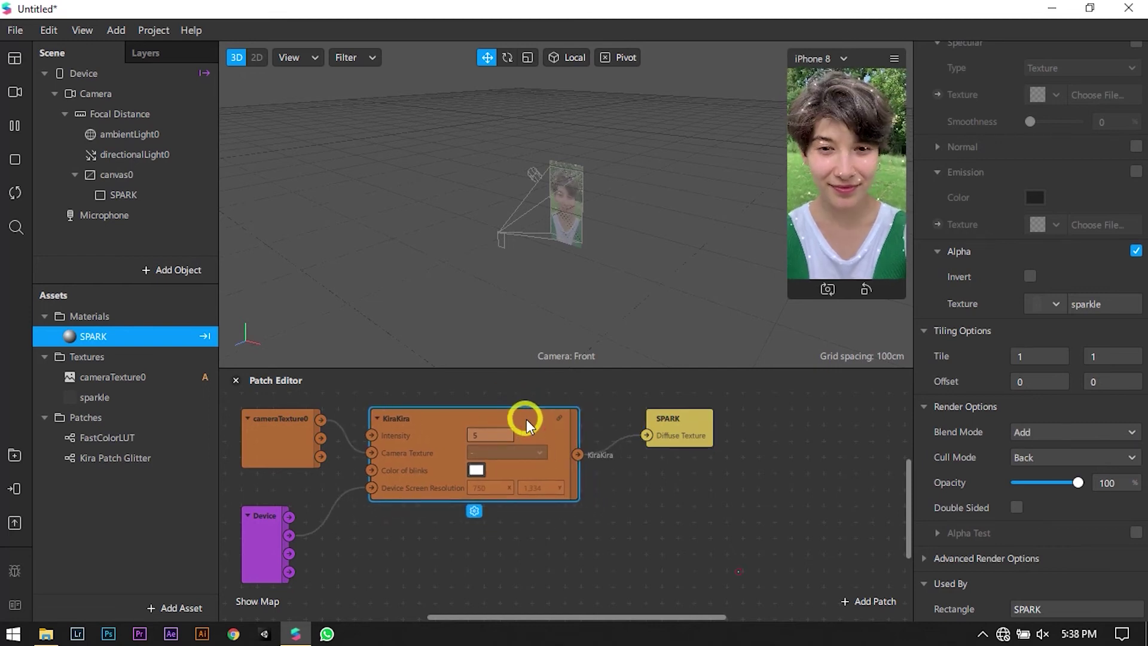
{"action": "left_click_drag", "start_coordinate": [144, 438], "coordinate": [526, 554]}
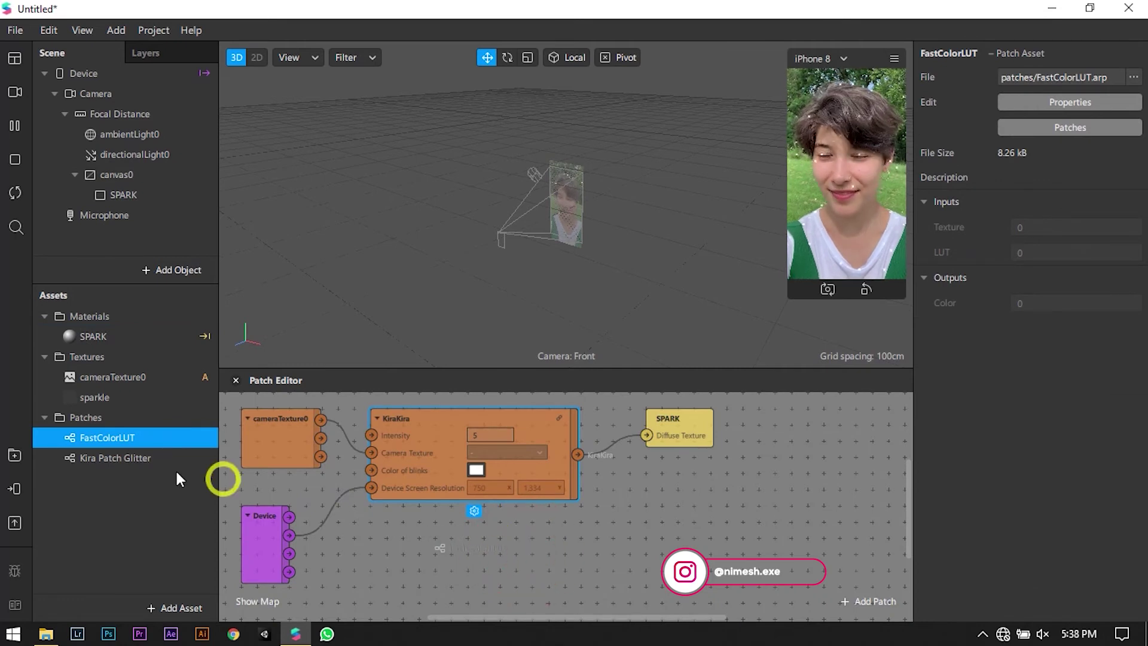
{"action": "left_click", "coordinate": [168, 607]}
{"action": "left_click", "coordinate": [266, 353]}
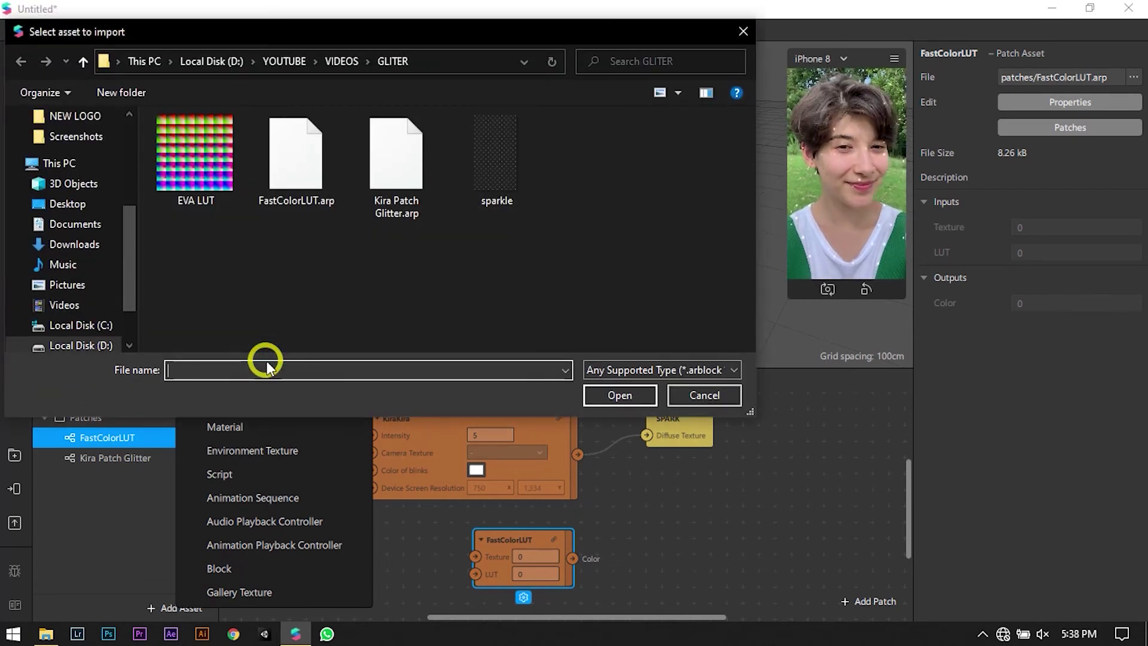
{"action": "double_click", "coordinate": [209, 202]}
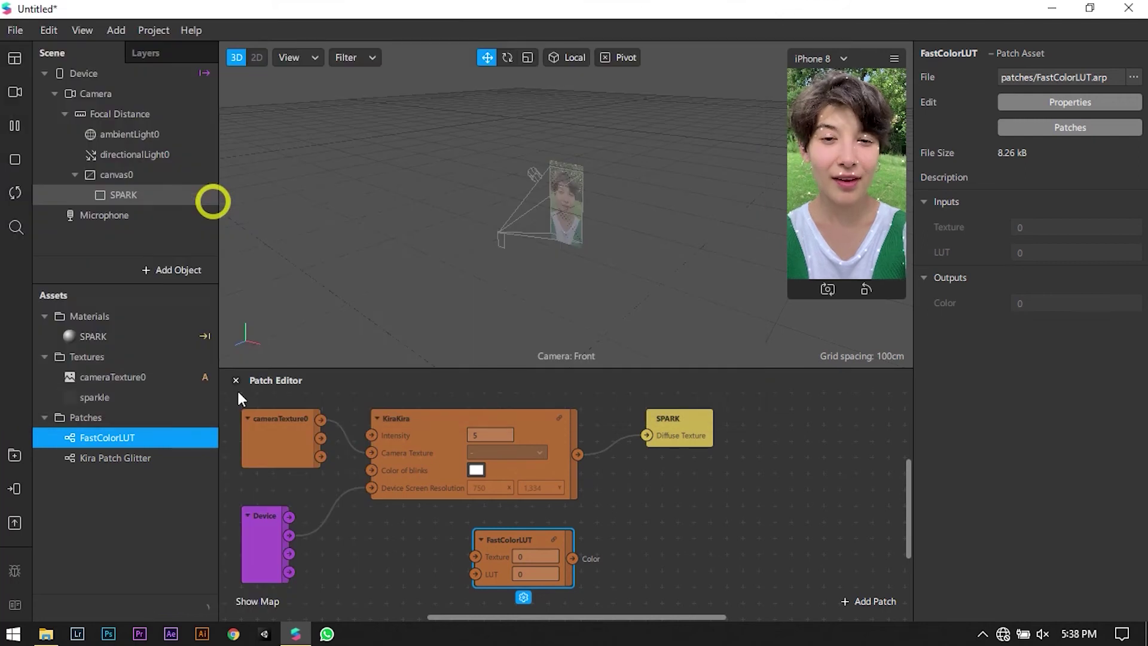
Enable No compression for the sparkle and EVA LUT textures together
{"action": "left_click", "coordinate": [145, 398]}
{"action": "left_click", "coordinate": [144, 417], "text": "shift"}
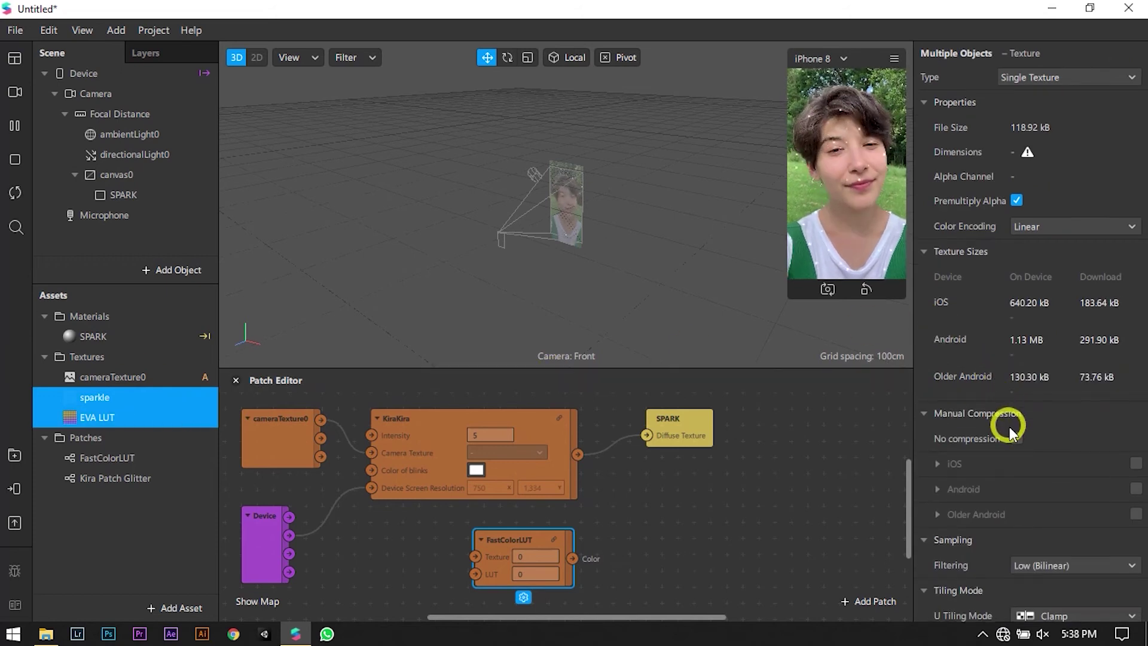
{"action": "left_click", "coordinate": [1015, 437]}
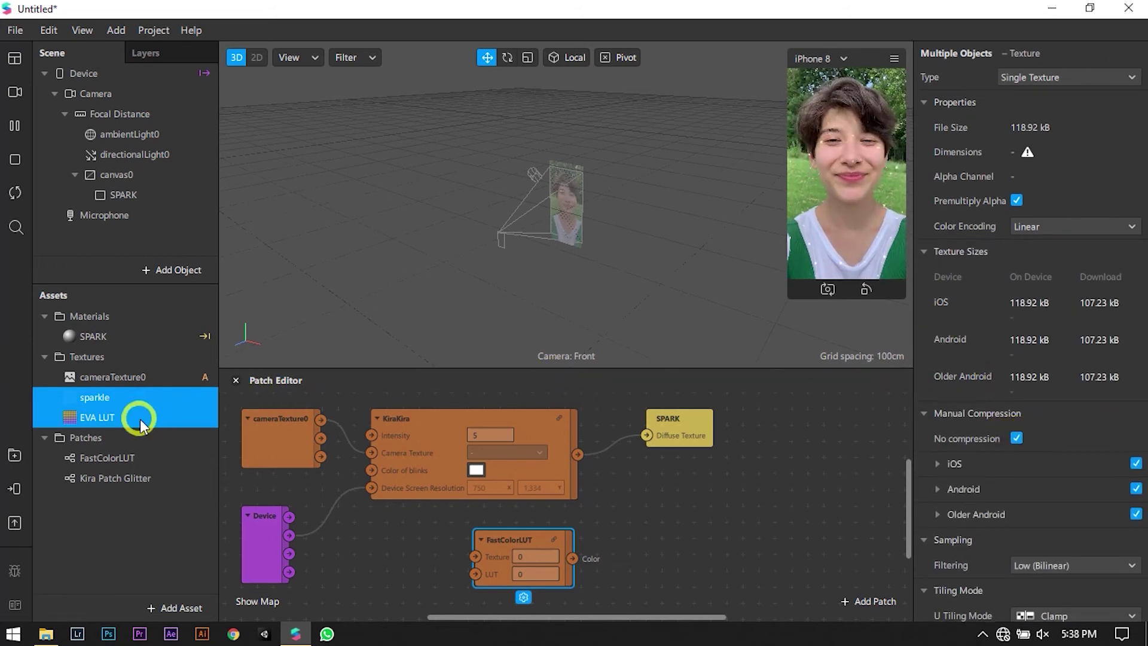
Add the EVA LUT texture to the patch graph and arrange it beside FastColorLUT, beneath KiraKira
{"action": "left_click", "coordinate": [141, 420]}
{"action": "left_click_drag", "start_coordinate": [141, 420], "coordinate": [442, 569]}
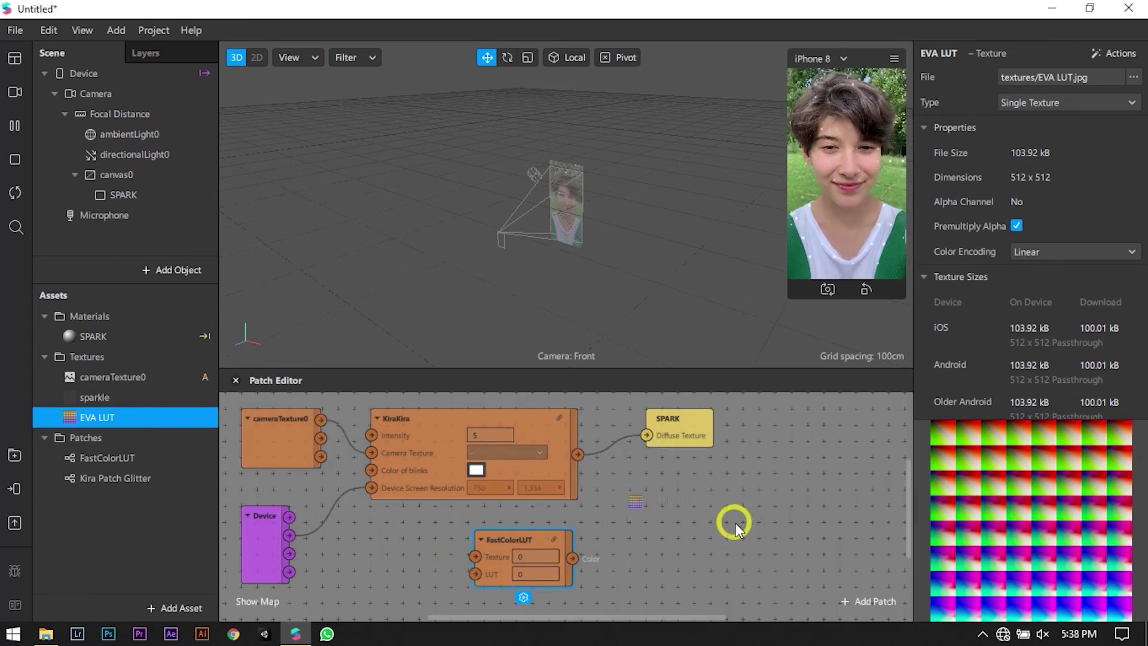
{"action": "left_click_drag", "start_coordinate": [735, 528], "coordinate": [734, 526]}
{"action": "left_click_drag", "start_coordinate": [532, 545], "coordinate": [408, 535]}
{"action": "left_click_drag", "start_coordinate": [704, 535], "coordinate": [510, 582]}
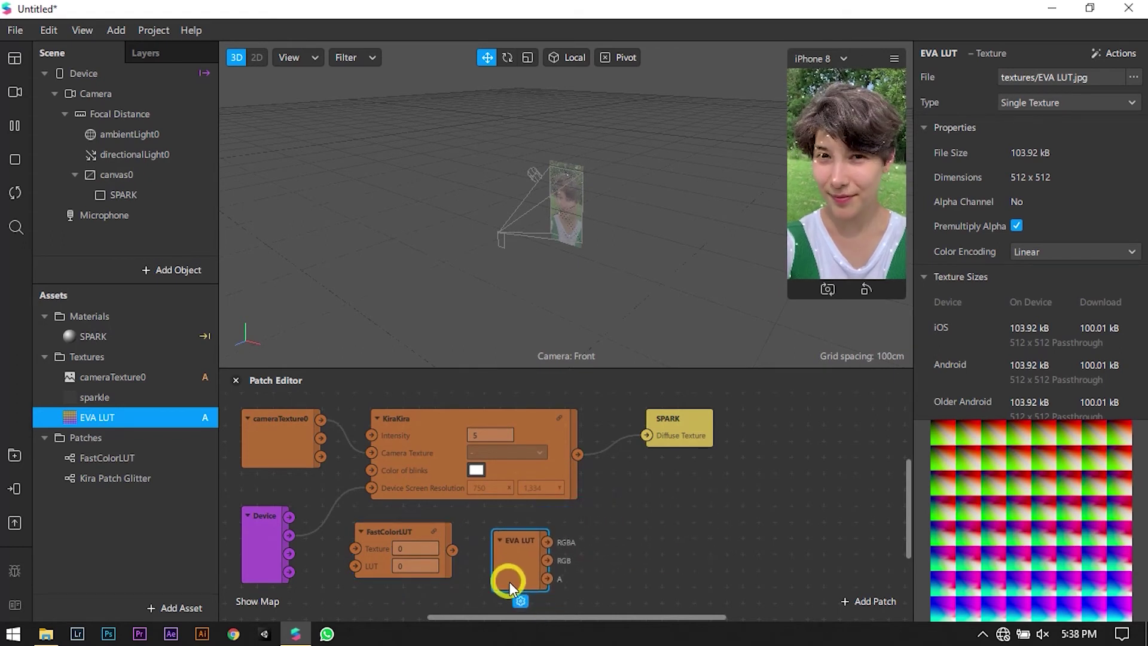
Insert a second rectangle in canvas0 and rename it LUT
{"action": "left_click", "coordinate": [162, 272]}
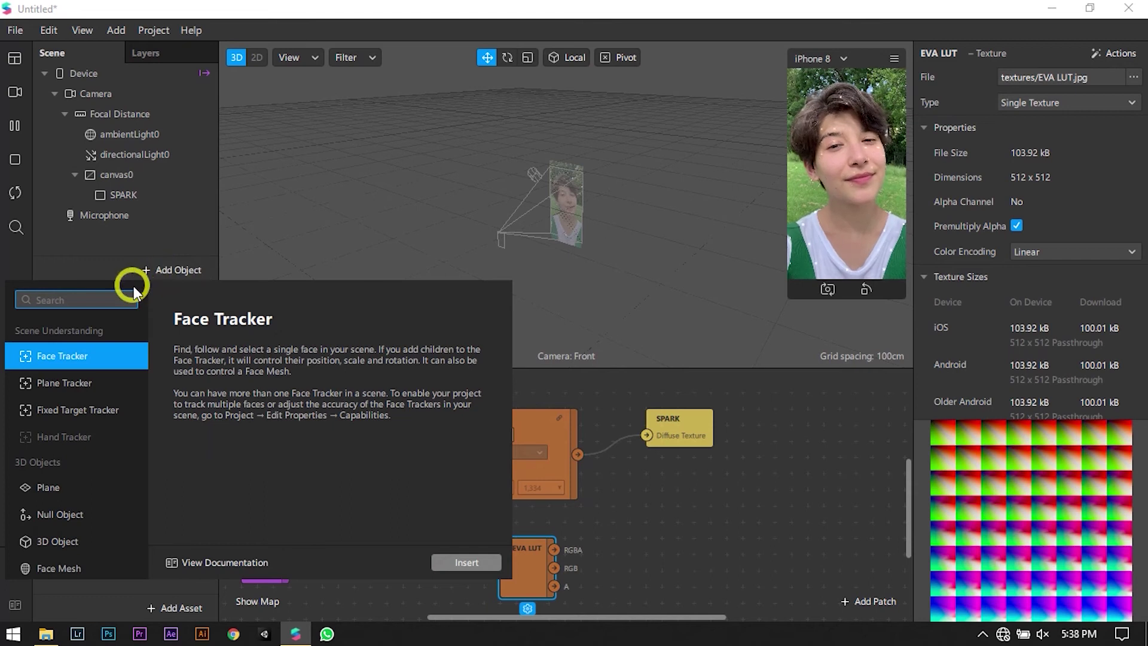
{"action": "type", "text": "rec"}
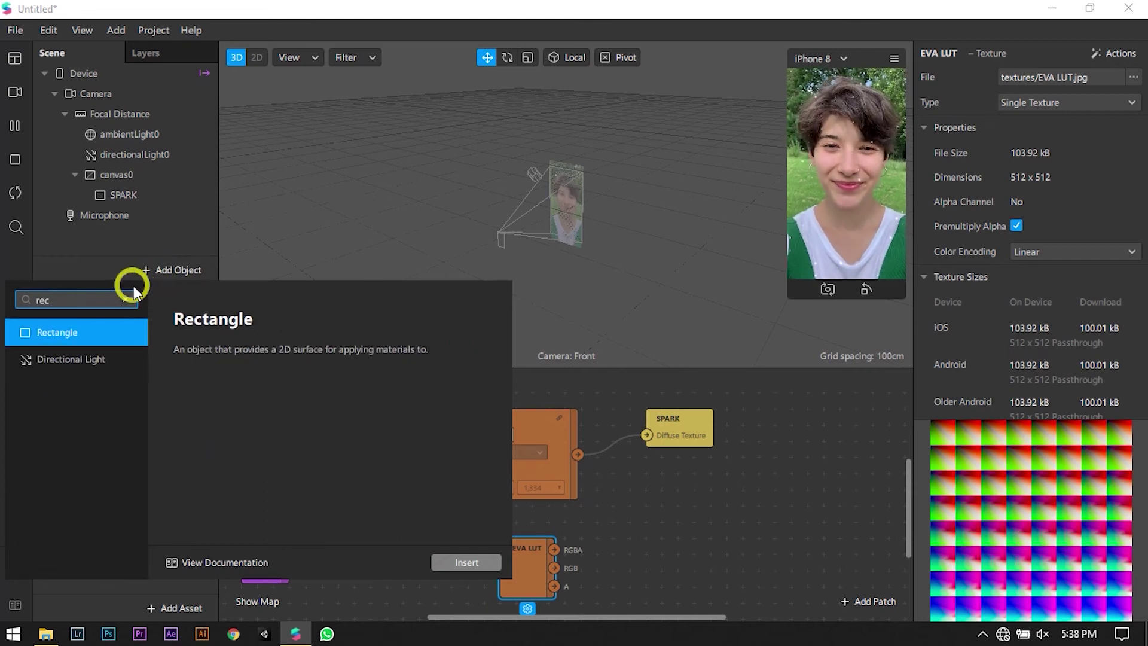
{"action": "key", "text": "Return"}
{"action": "double_click", "coordinate": [136, 219]}
{"action": "type", "text": "LU"}
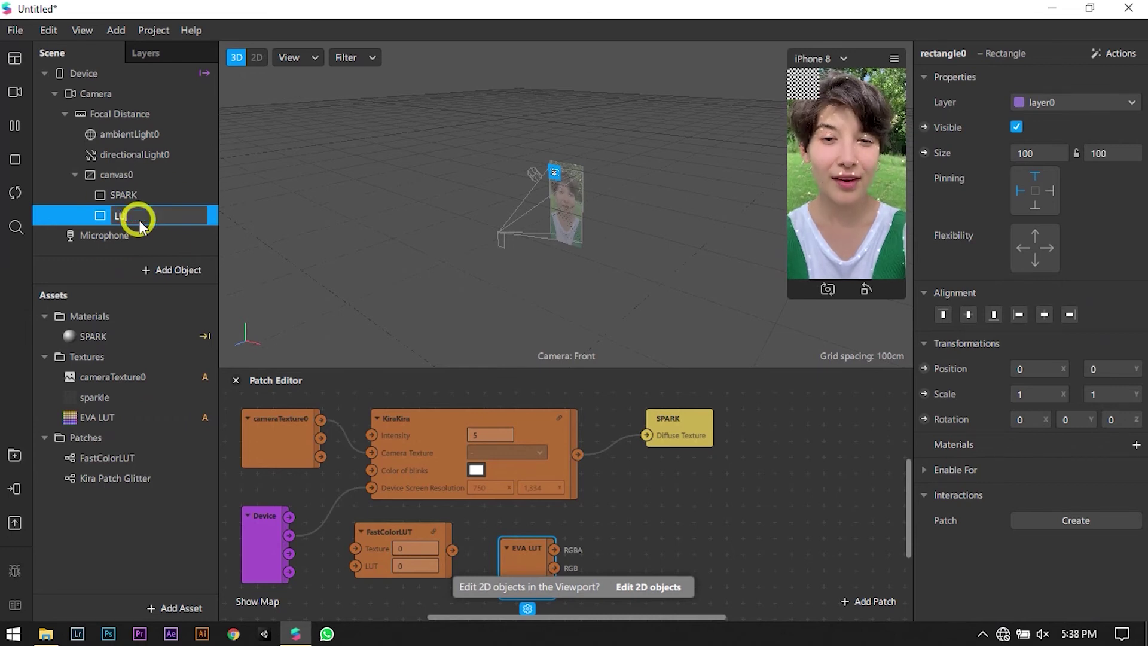
{"action": "type", "text": "T"}
{"action": "key", "text": "Return"}
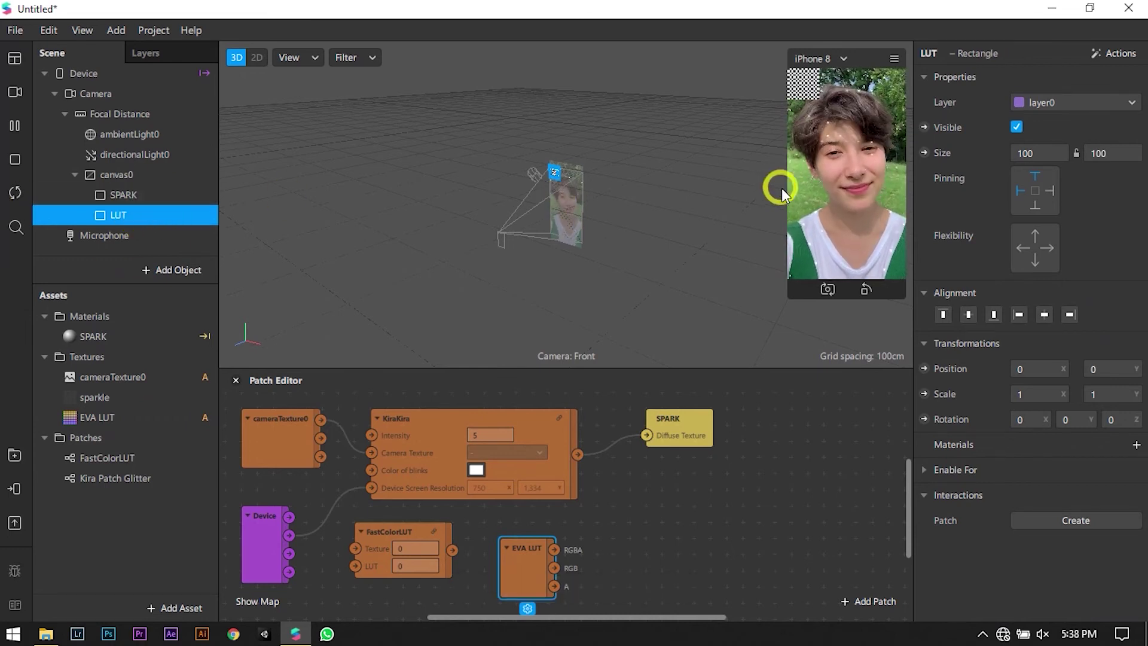
Make the LUT rectangle fill the canvas width and height
{"action": "left_click", "coordinate": [1036, 231]}
{"action": "left_click", "coordinate": [1050, 248]}
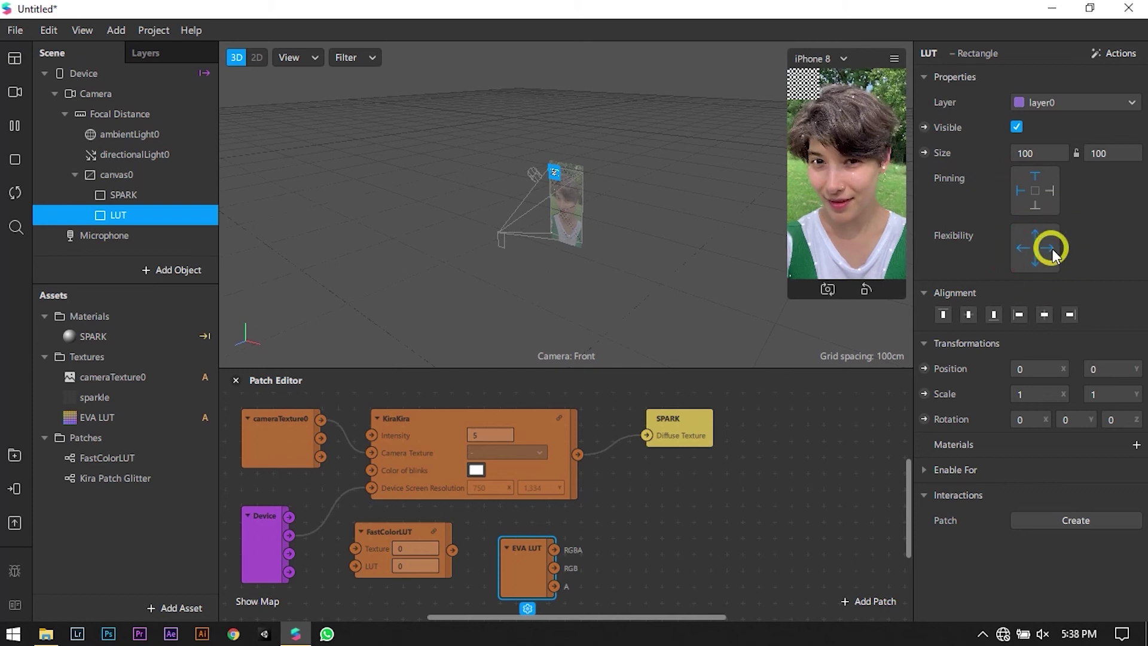
{"action": "left_click", "coordinate": [1043, 172]}
{"action": "left_click", "coordinate": [1108, 152]}
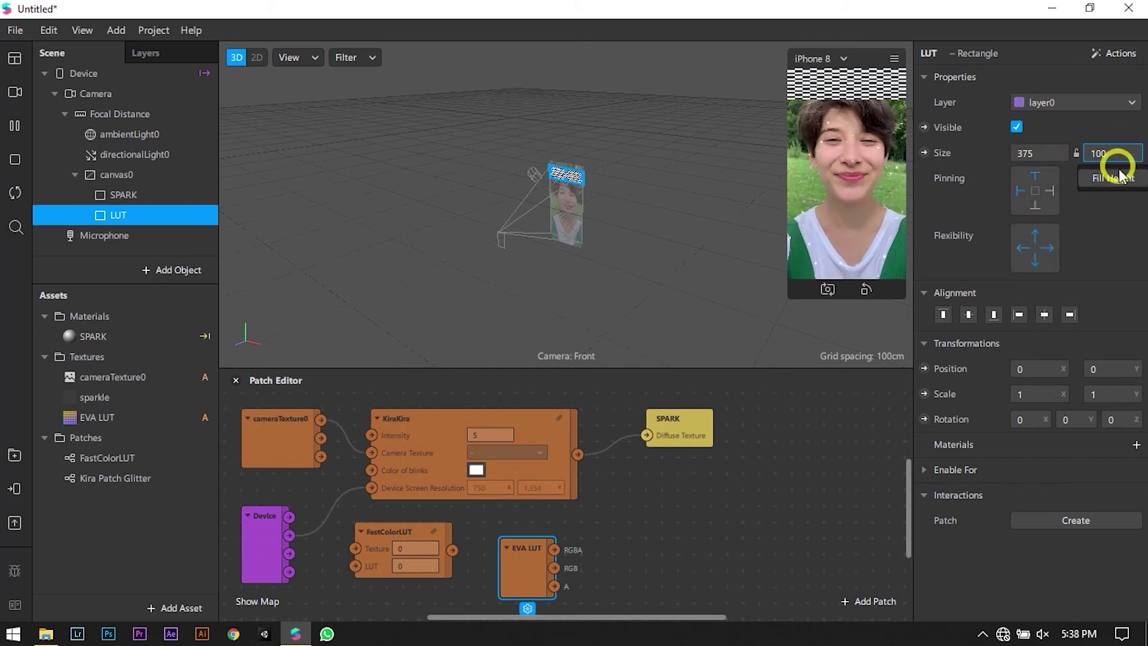
{"action": "left_click", "coordinate": [1119, 178]}
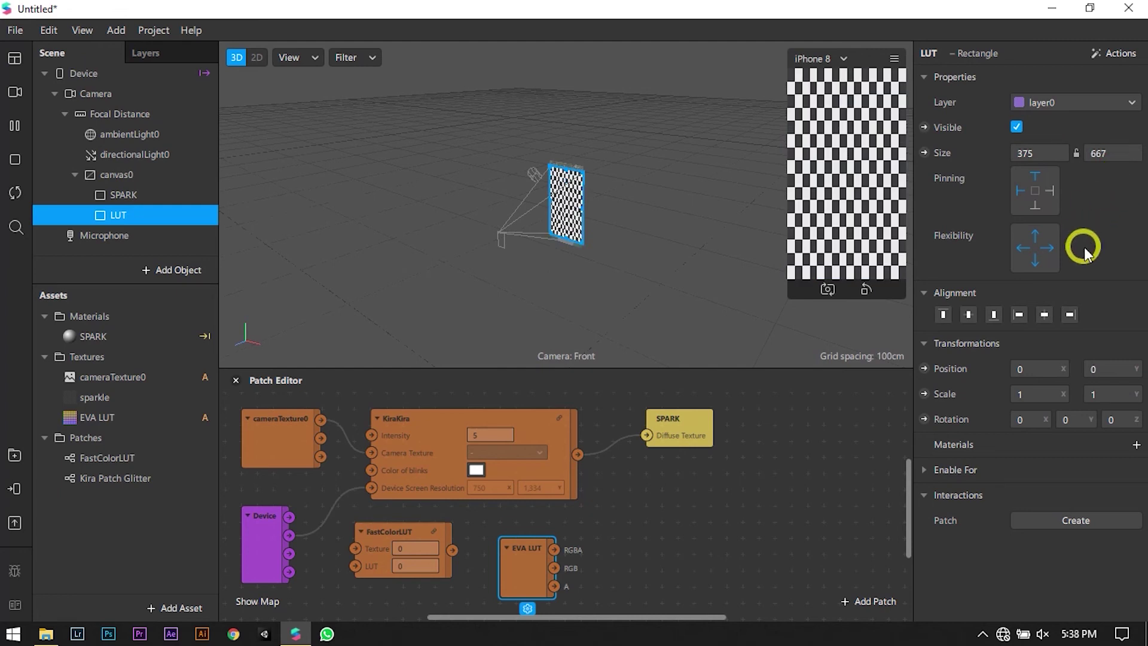
Create a new material for the LUT rectangle and rename the material LUT
{"action": "left_click", "coordinate": [1135, 444]}
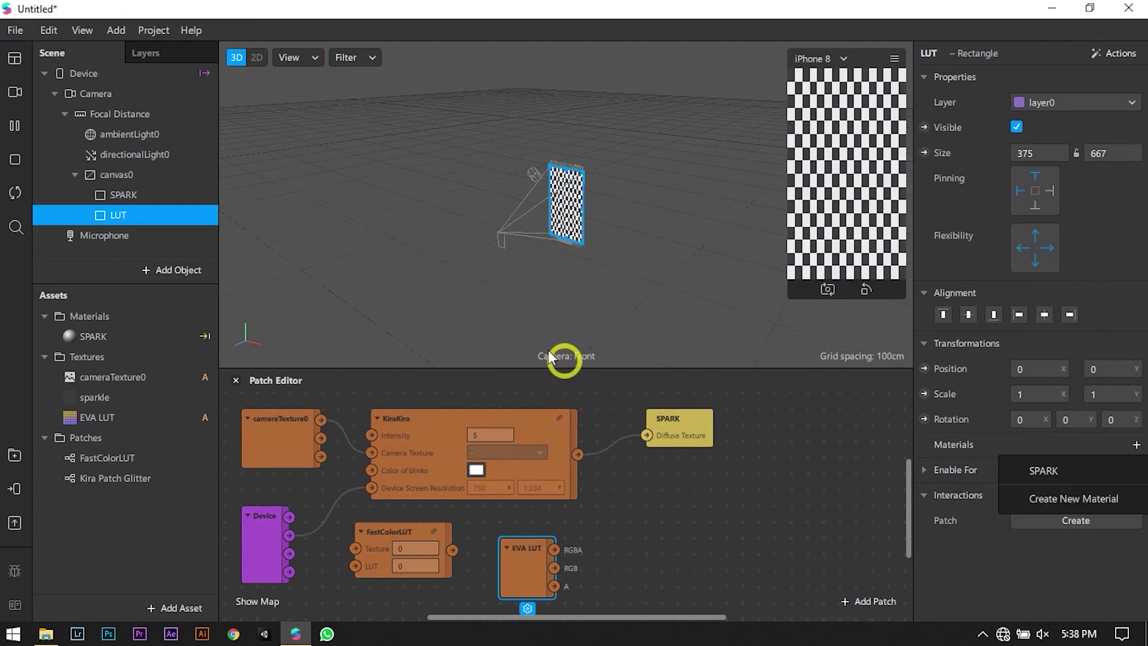
{"action": "left_click", "coordinate": [1025, 496]}
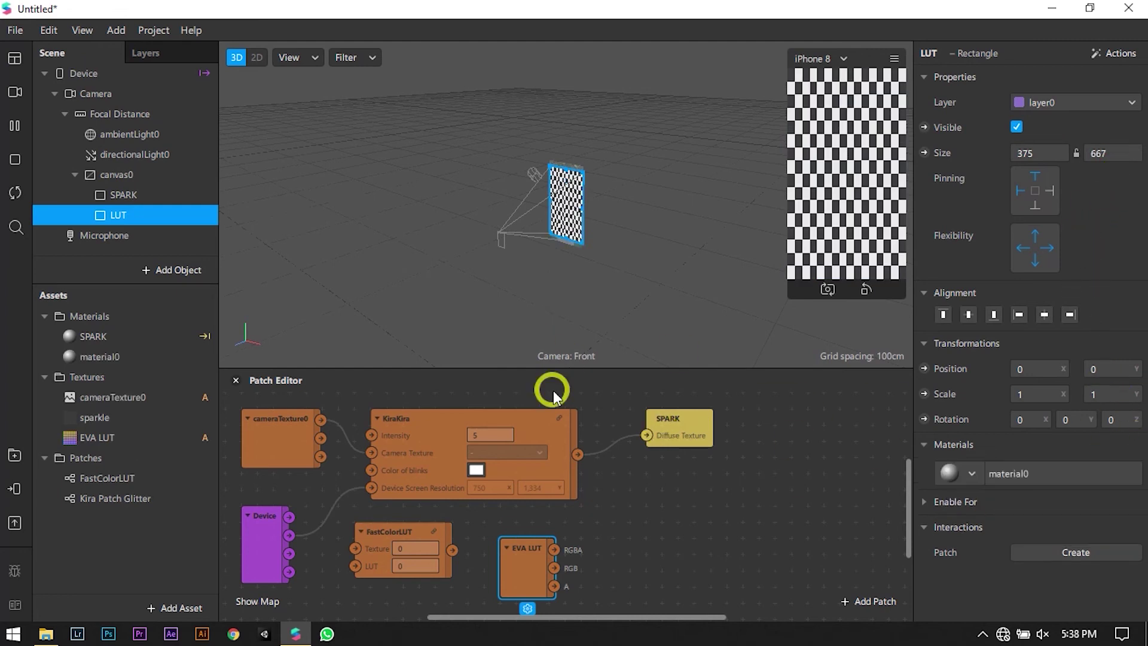
{"action": "double_click", "coordinate": [164, 361]}
{"action": "key", "text": "ctrl+a"}
{"action": "key", "text": "BackSpace"}
{"action": "type", "text": "LUT"}
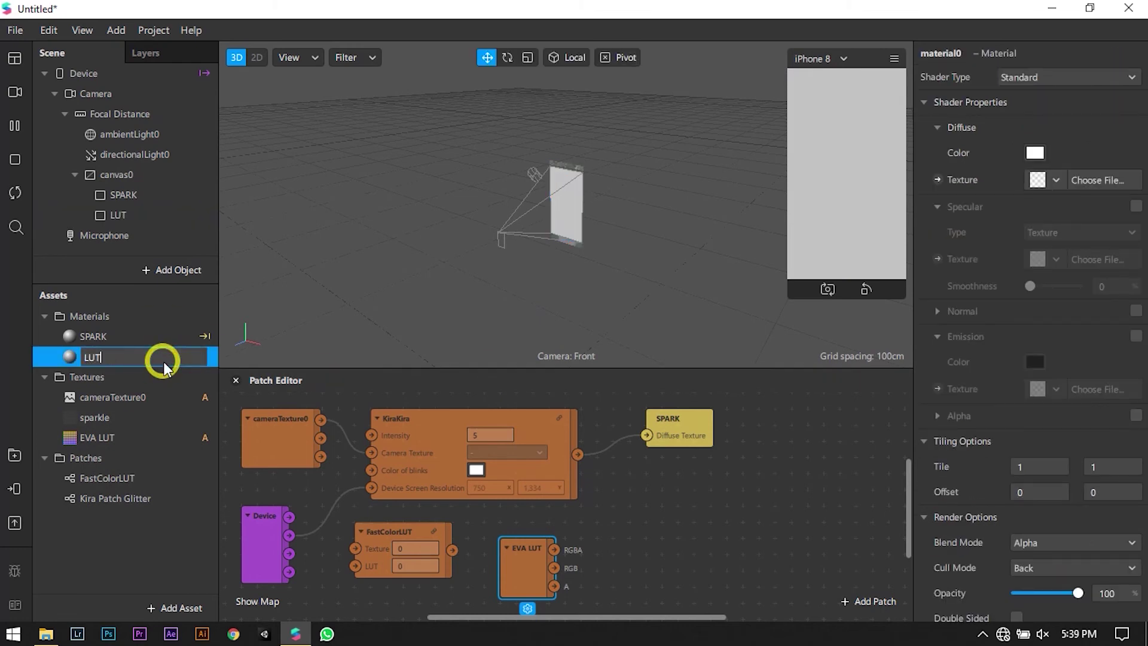
{"action": "key", "text": "Return"}
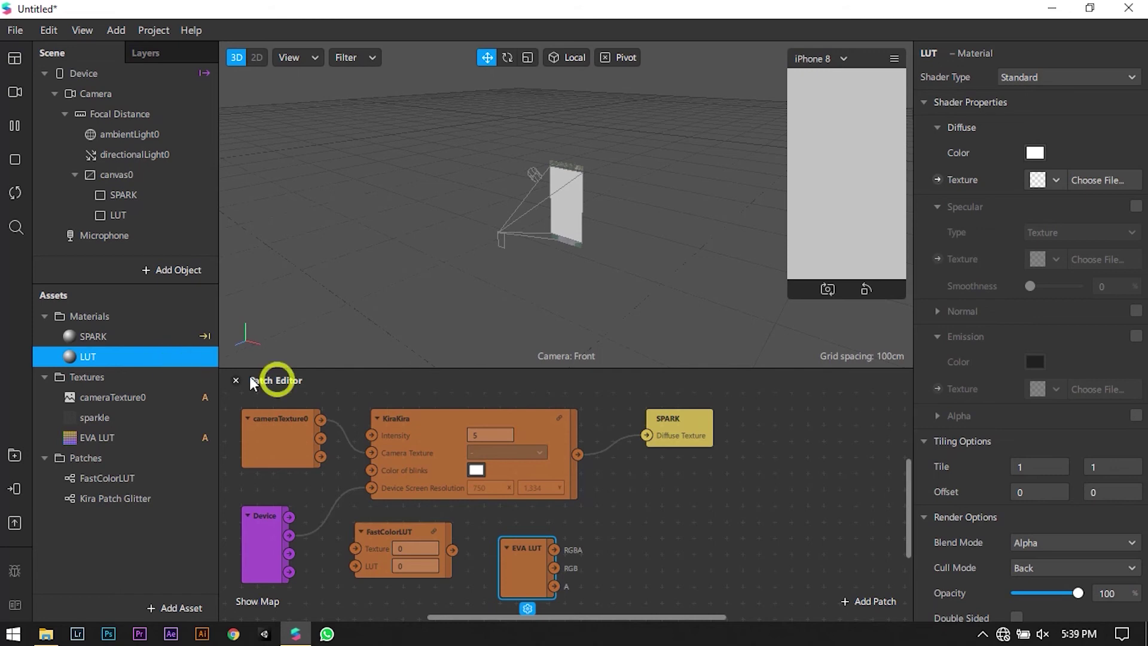
Create a diffuse texture patch for the LUT material and feed it from FastColorLUT, with cameraTexture0 RGBA as Texture and EVA LUT RGBA as LUT
{"action": "left_click", "coordinate": [938, 179]}
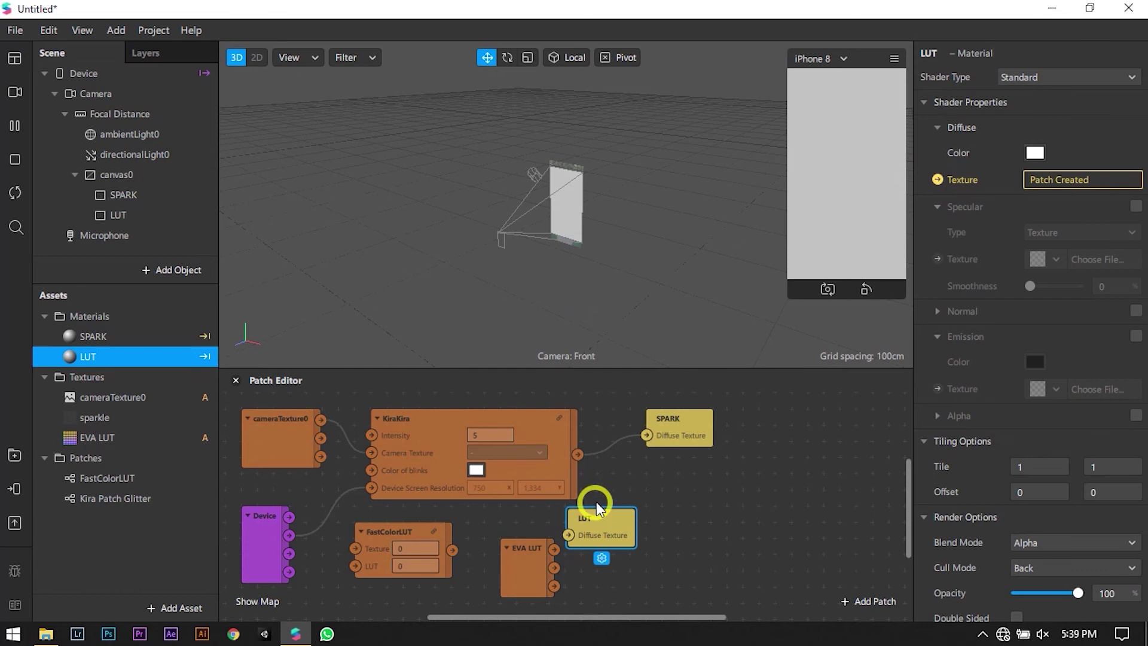
{"action": "left_click_drag", "start_coordinate": [600, 518], "coordinate": [693, 517]}
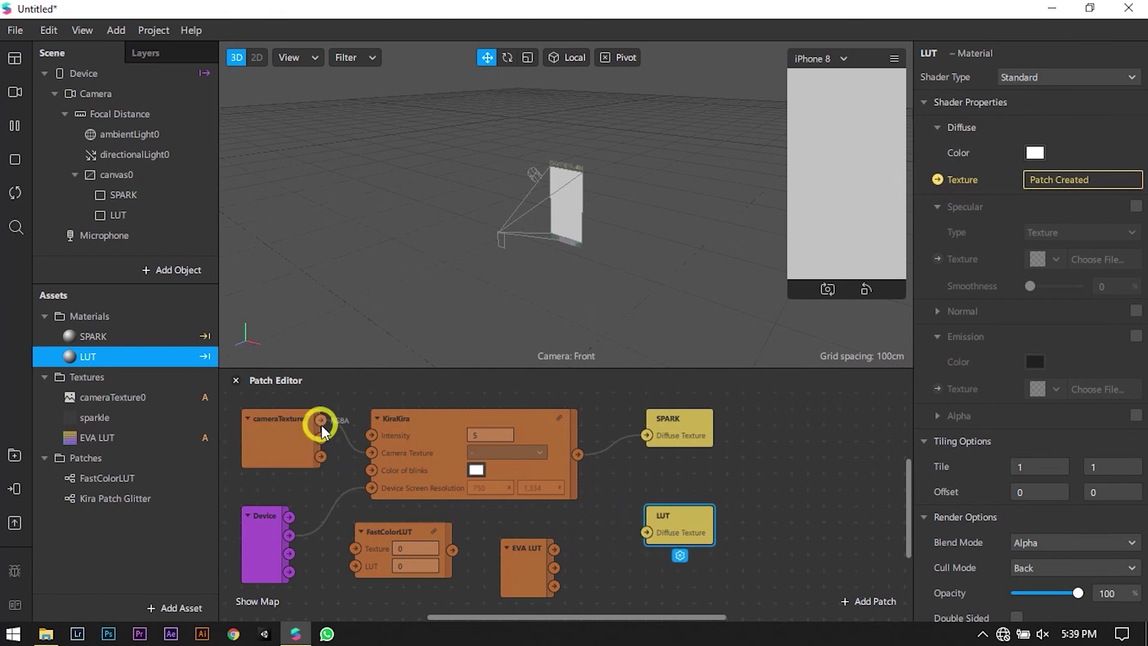
{"action": "left_click_drag", "start_coordinate": [338, 465], "coordinate": [355, 549]}
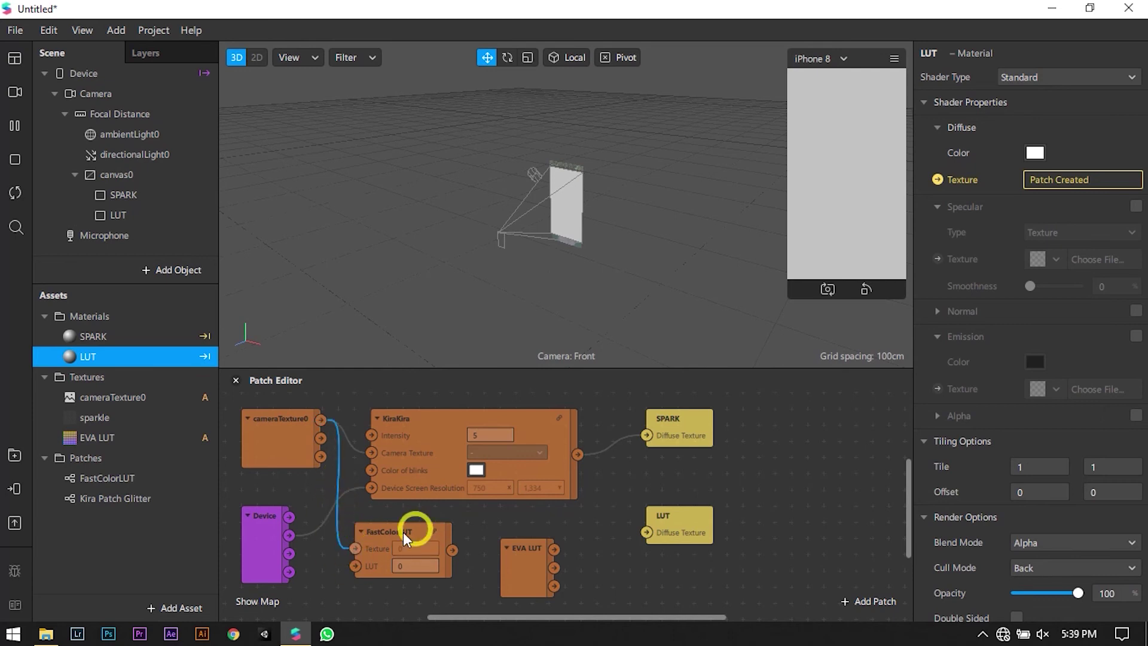
{"action": "left_click_drag", "start_coordinate": [552, 551], "coordinate": [356, 566]}
{"action": "left_click_drag", "start_coordinate": [456, 550], "coordinate": [646, 529]}
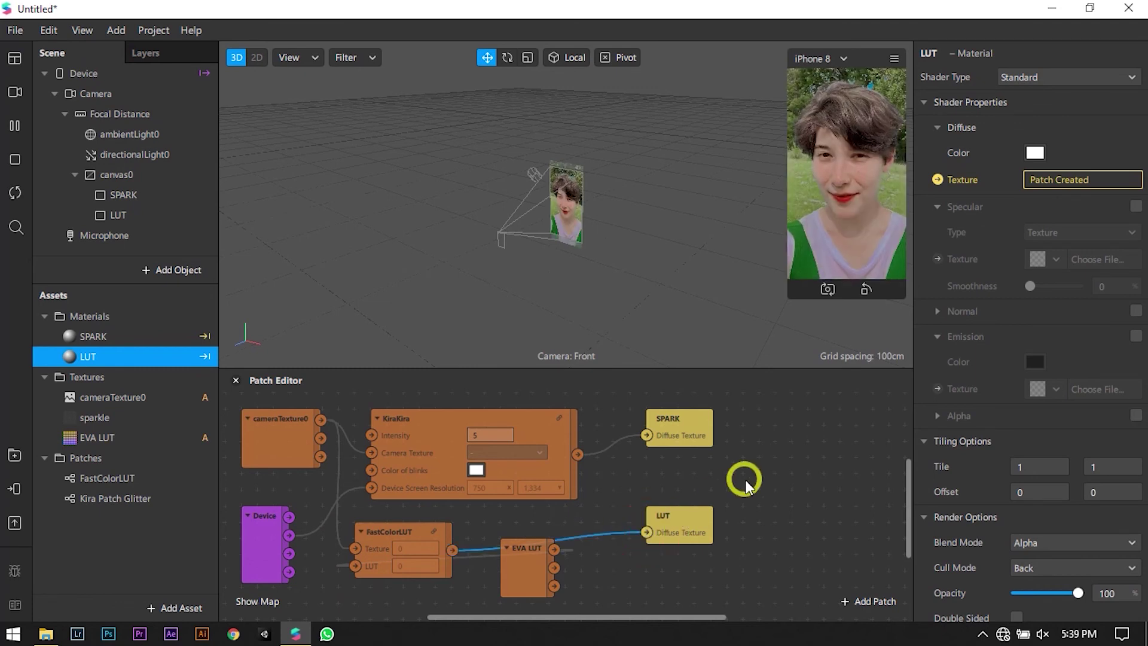
Reorder the rectangles inside canvas0 so that LUT is listed above SPARK
{"action": "left_click", "coordinate": [168, 222]}
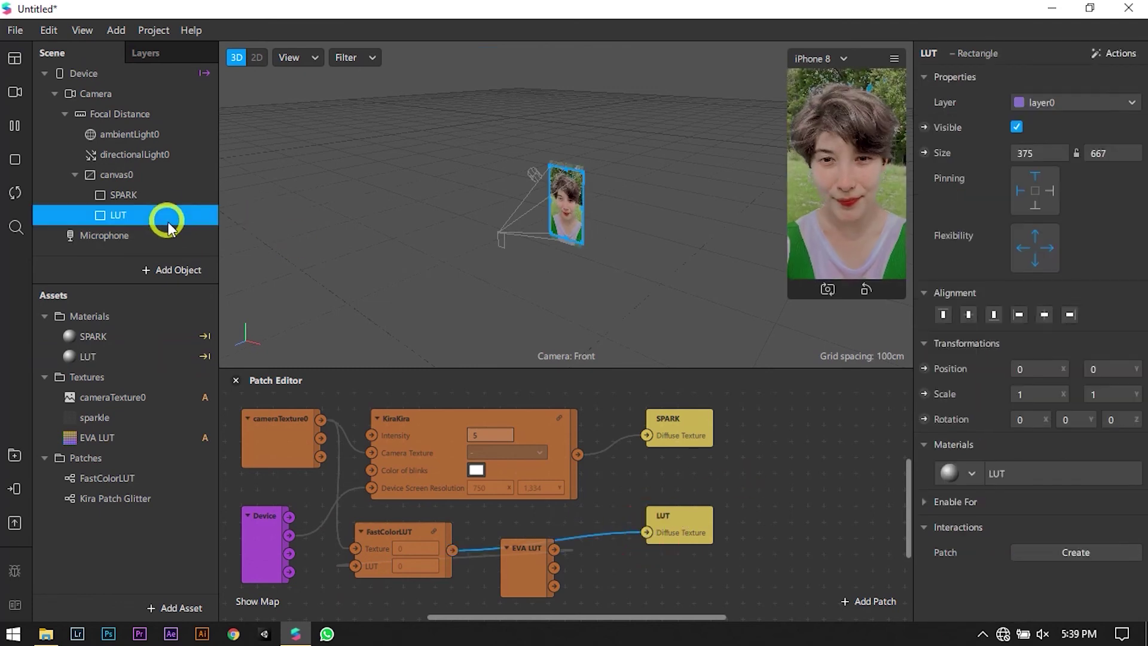
{"action": "right_click", "coordinate": [163, 177]}
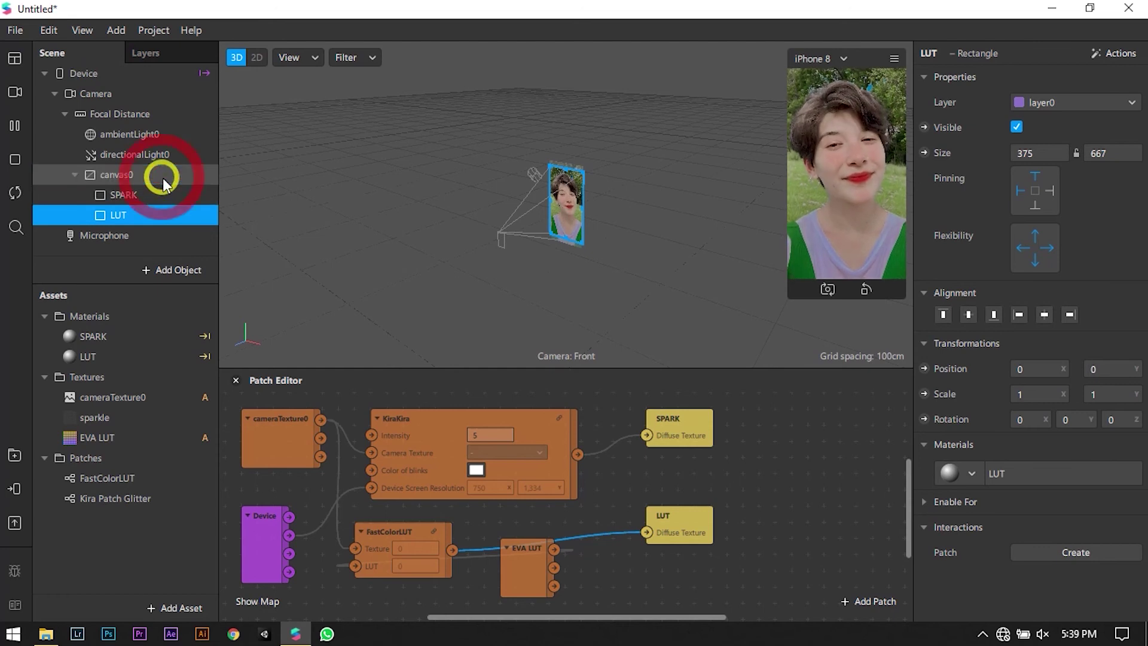
{"action": "left_click_drag", "start_coordinate": [148, 195], "coordinate": [145, 167]}
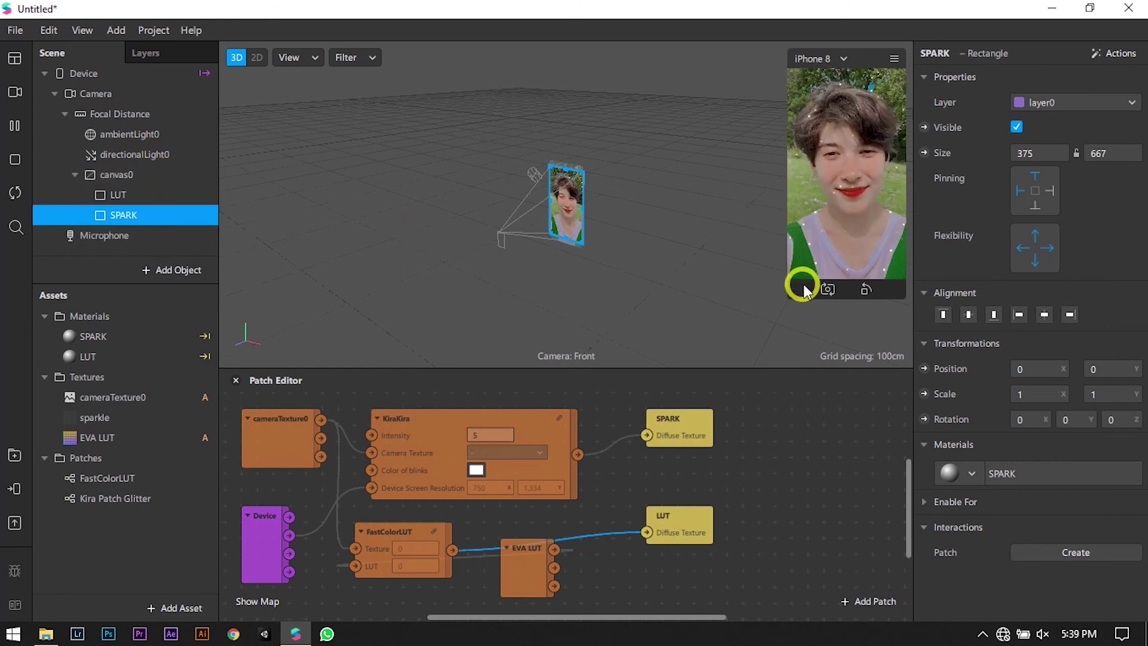
Enlarge the device preview and set KiraKira's Color of blinks to red, #ff0000, after trying green, #55ff7f
{"action": "left_click_drag", "start_coordinate": [795, 292], "coordinate": [723, 483]}
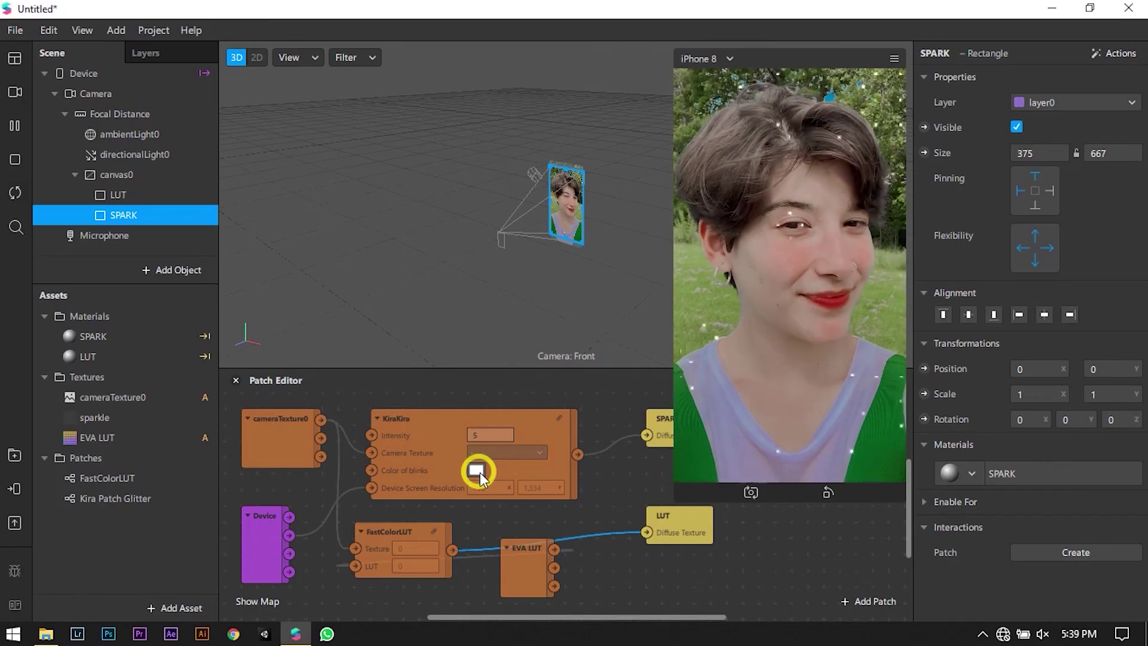
{"action": "left_click", "coordinate": [477, 471]}
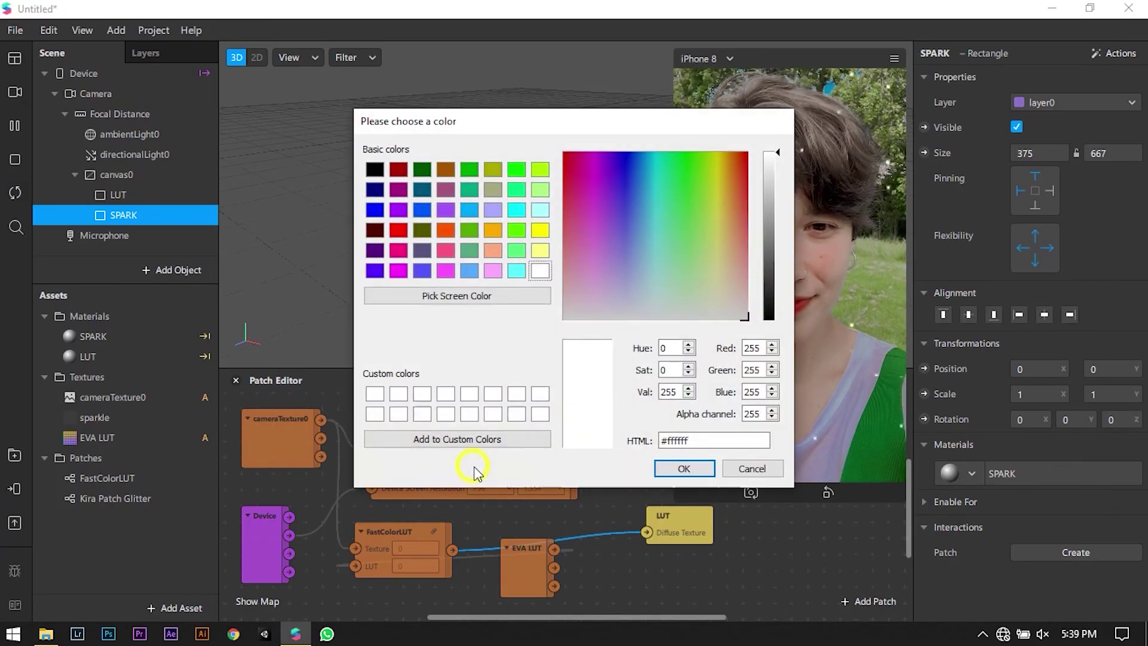
{"action": "left_click_drag", "start_coordinate": [559, 121], "coordinate": [369, 116]}
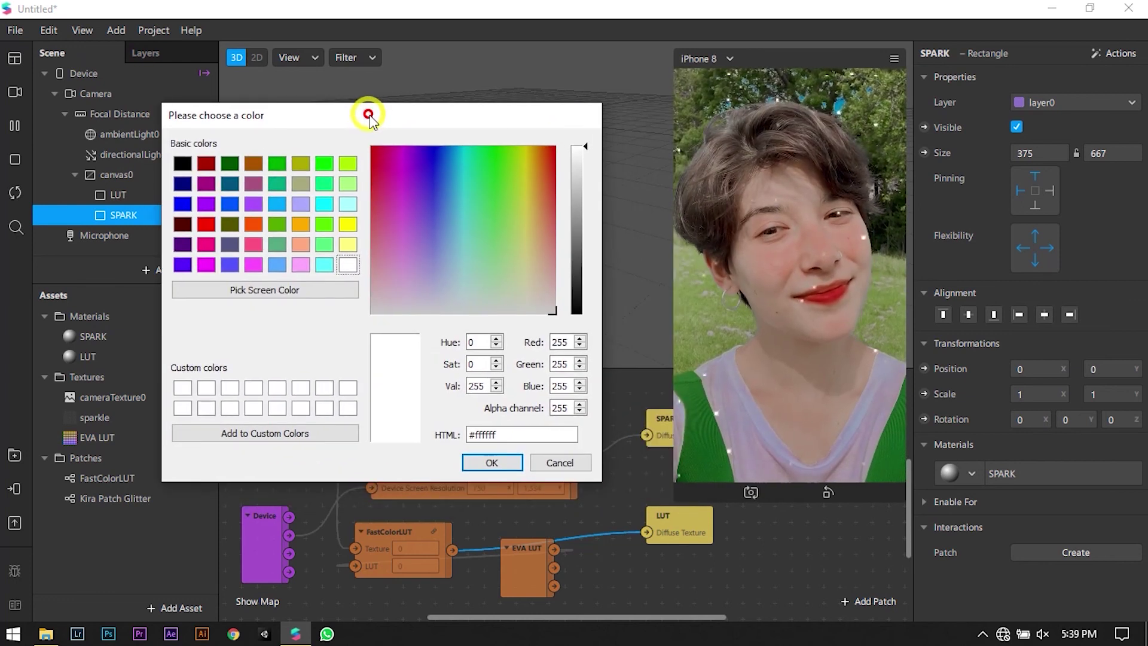
{"action": "left_click", "coordinate": [324, 246]}
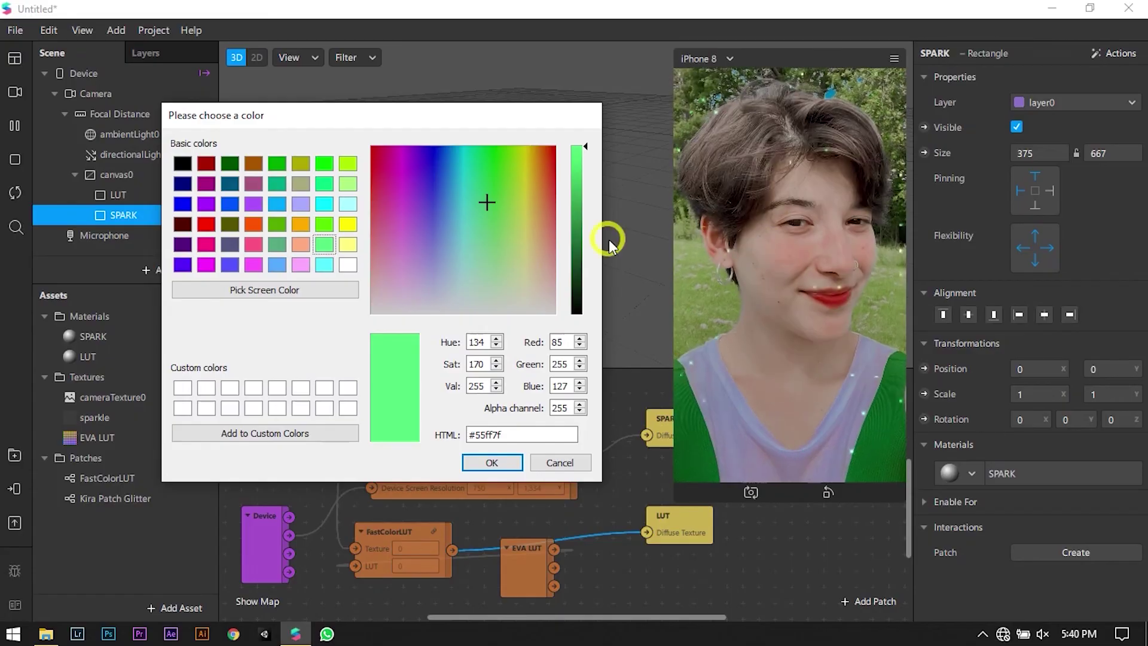
{"action": "left_click", "coordinate": [206, 224]}
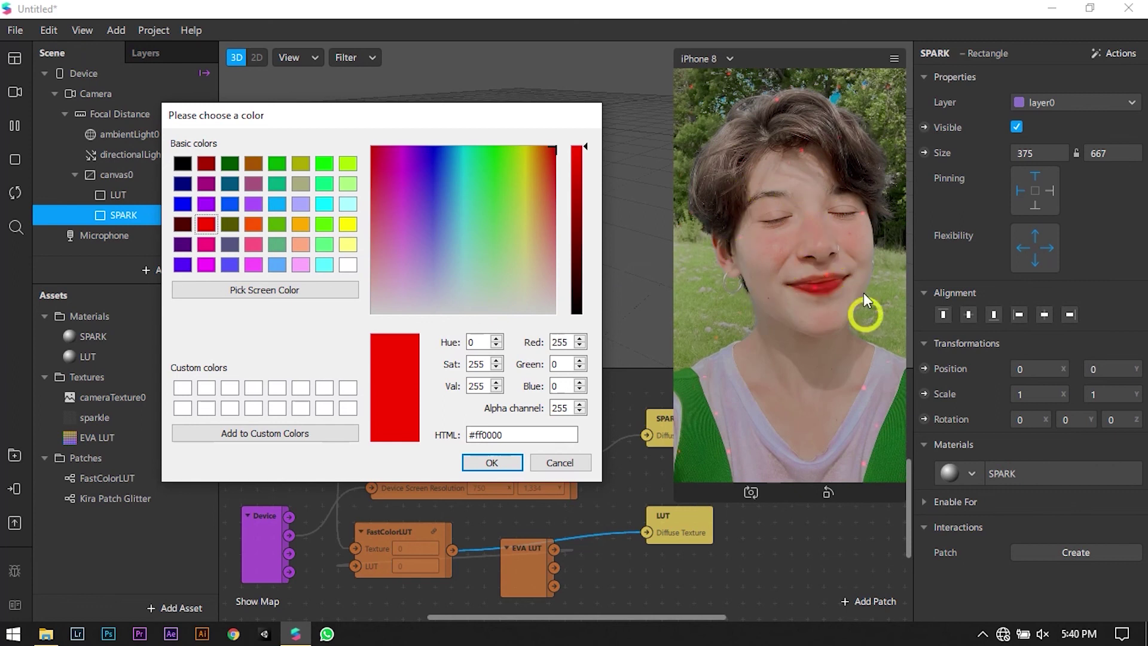
{"action": "left_click", "coordinate": [501, 463]}
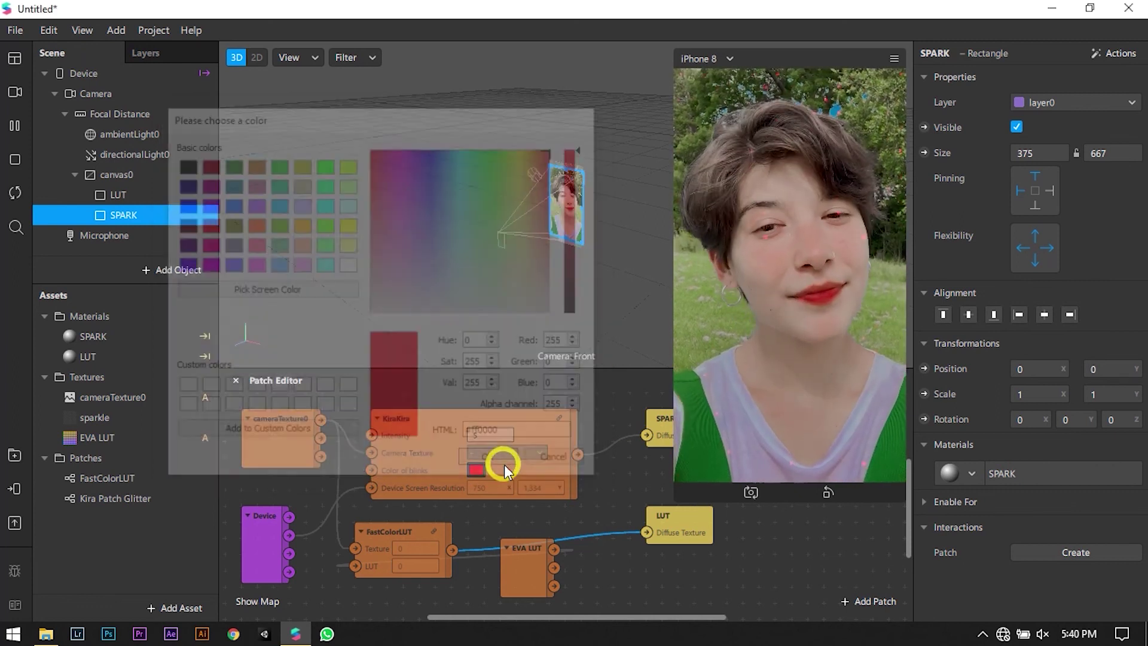